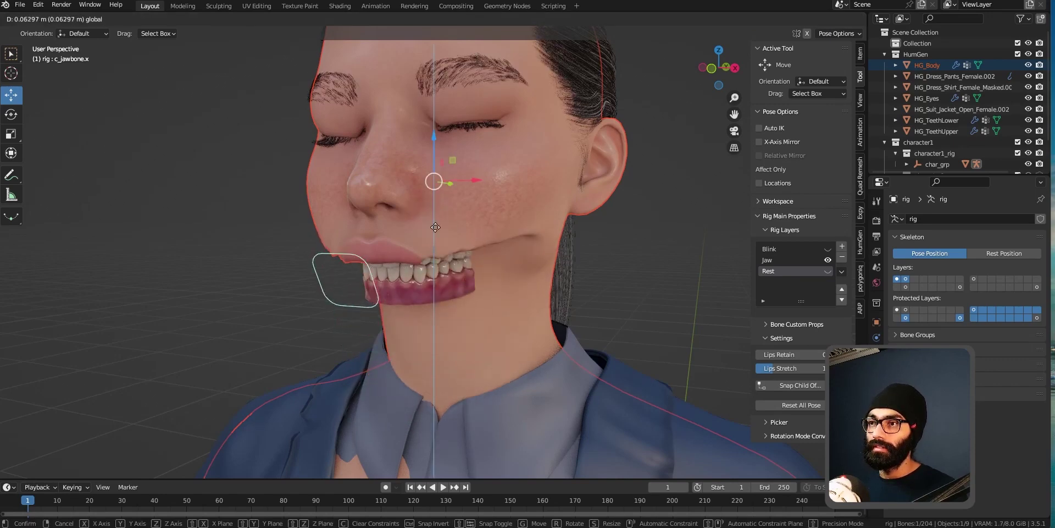
Drag the c_jawbone.x controller down and back up to open and close Janice's mouth
drag(438, 189, 435, 264)
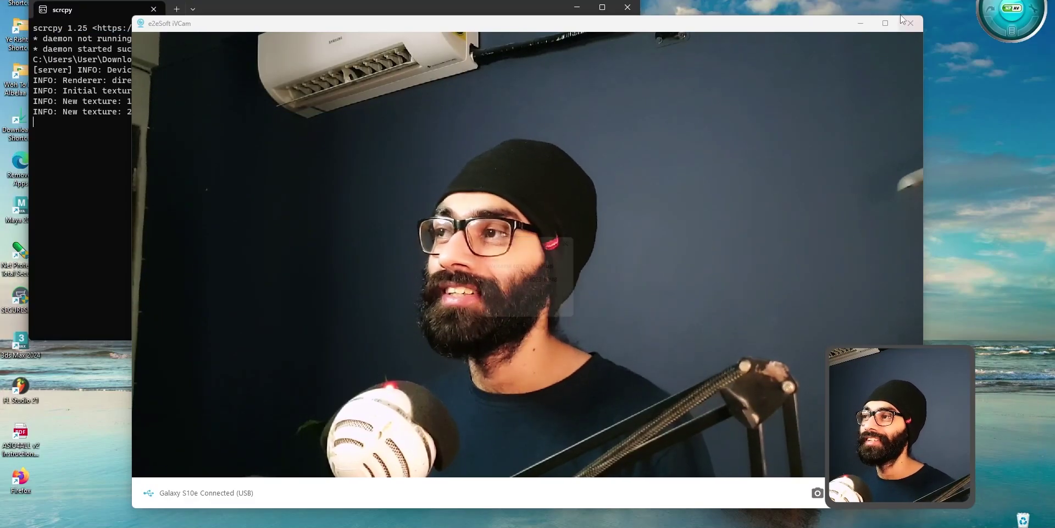
Close the iVCam window, launch Blender, and delete the default objects in front view
click(859, 24)
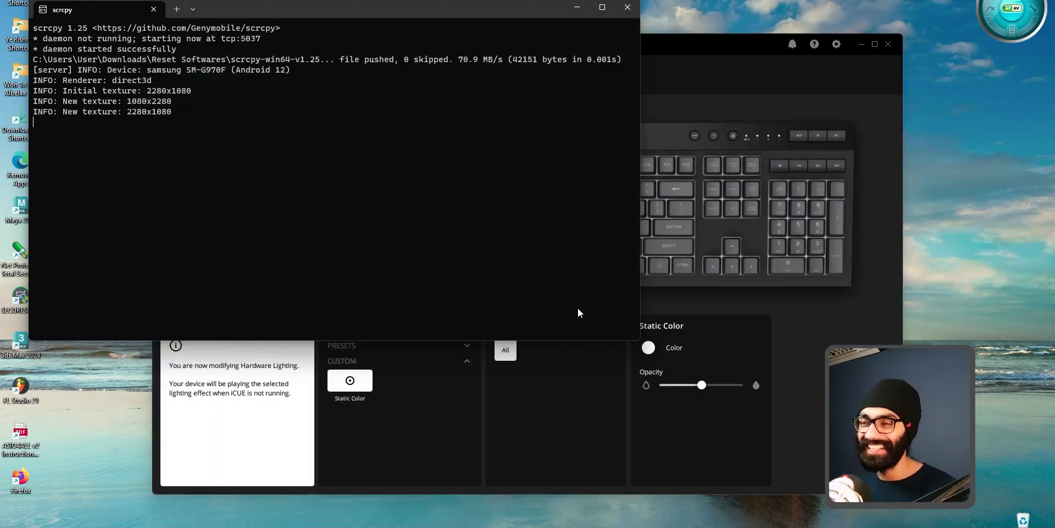
key(super)
text(blender)
key(Return)
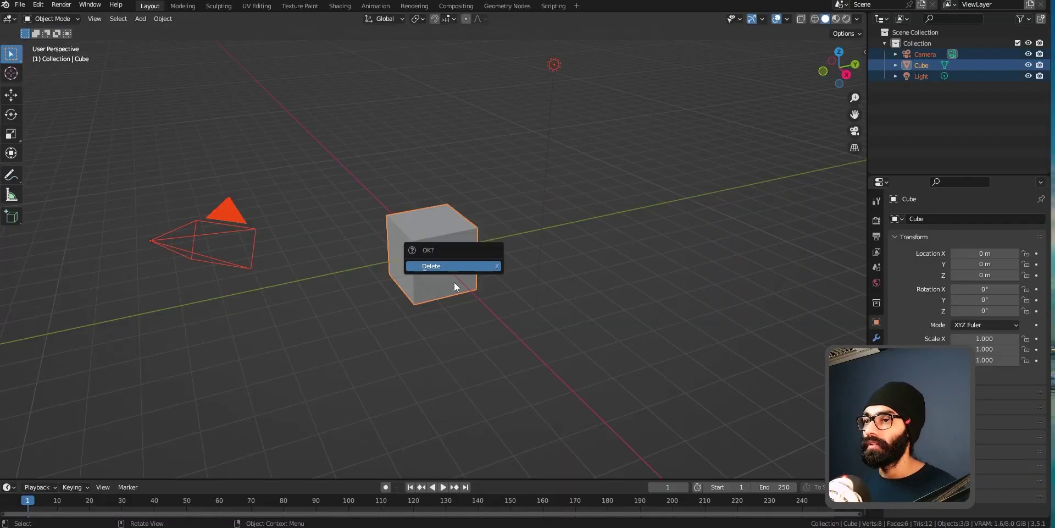
click(454, 267)
key(KP_1)
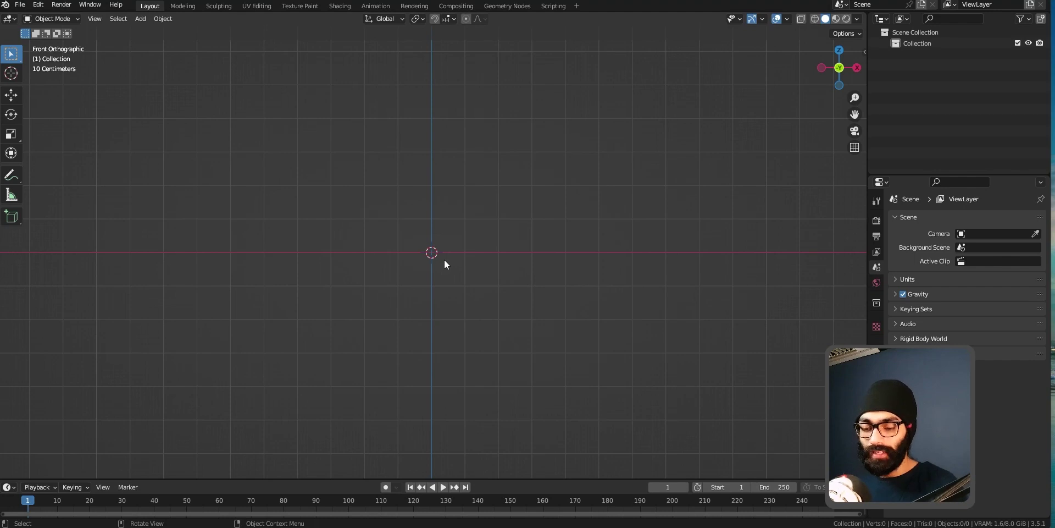
Return to the front orthographic view and open the HumGen panel in the viewport sidebar
middle_drag(468, 287, 474, 292)
key(KP_1)
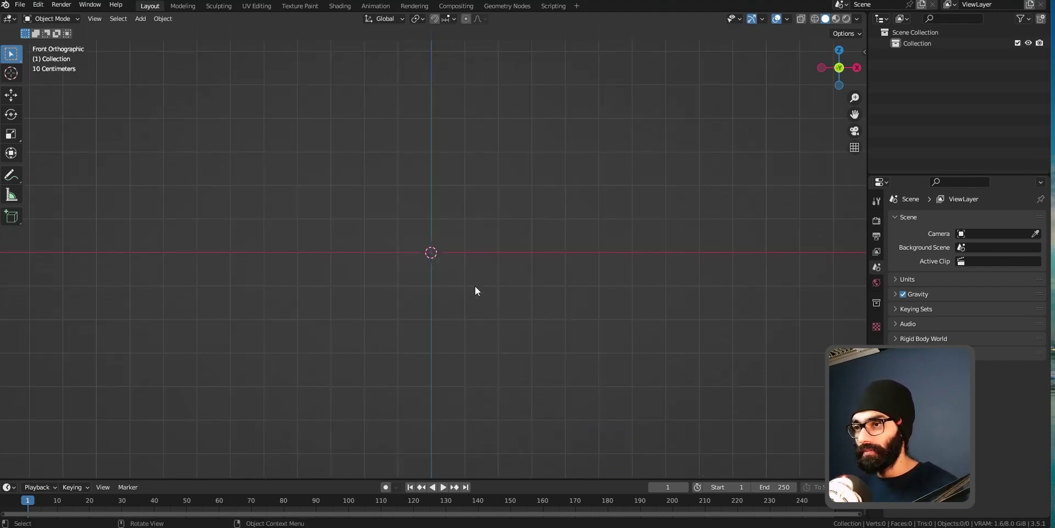
key(n)
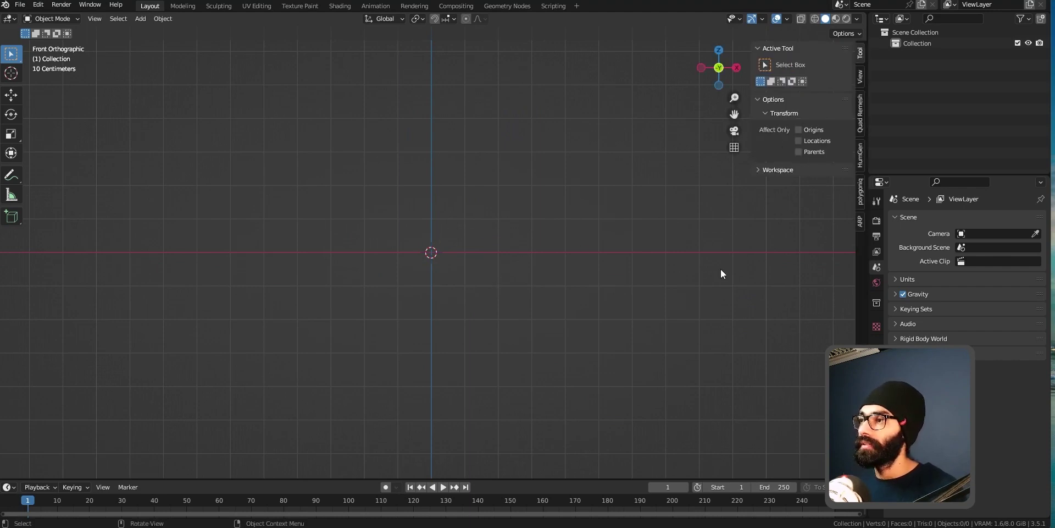
click(860, 110)
click(858, 55)
click(859, 111)
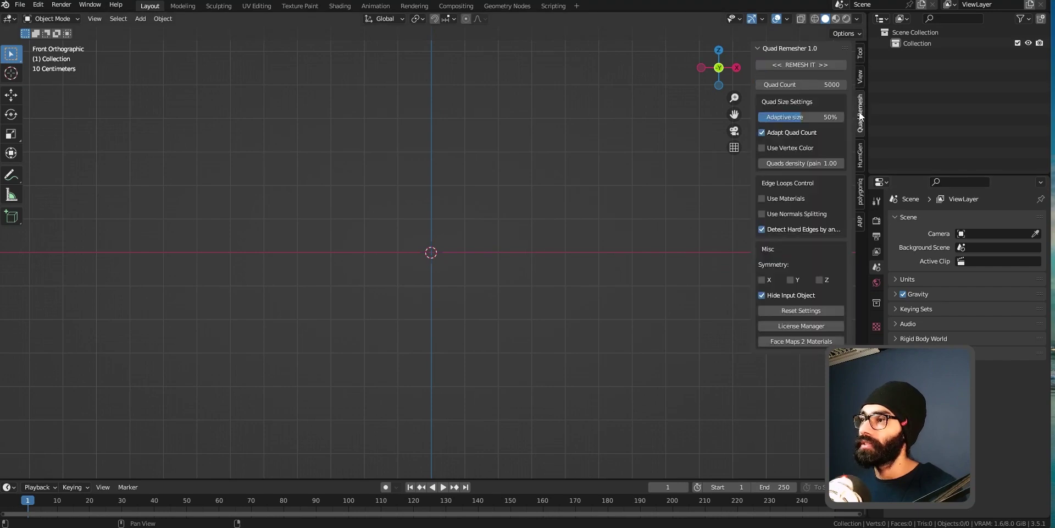
click(861, 156)
Choose Female, limit the category to Society Tea, and pick a starting face
click(810, 134)
click(816, 97)
click(813, 130)
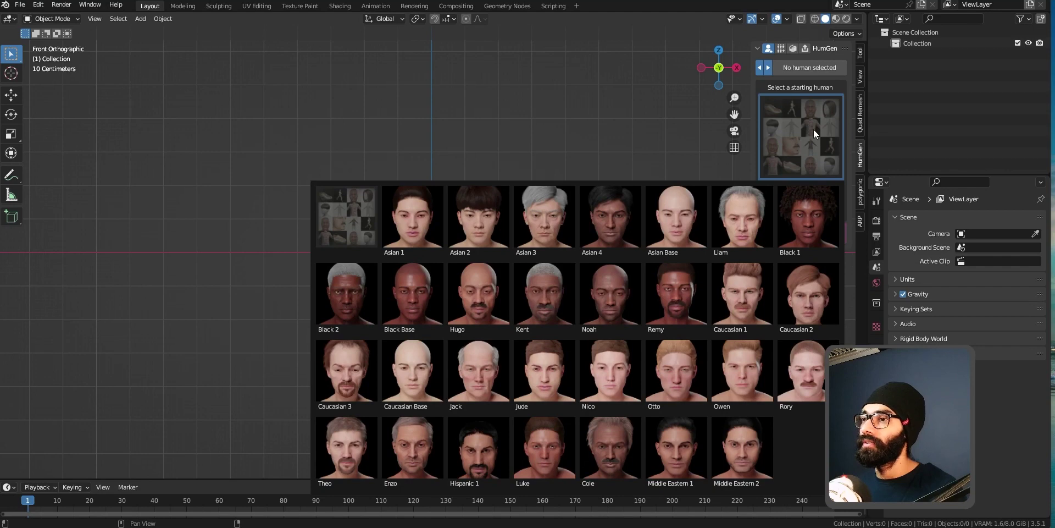
click(809, 210)
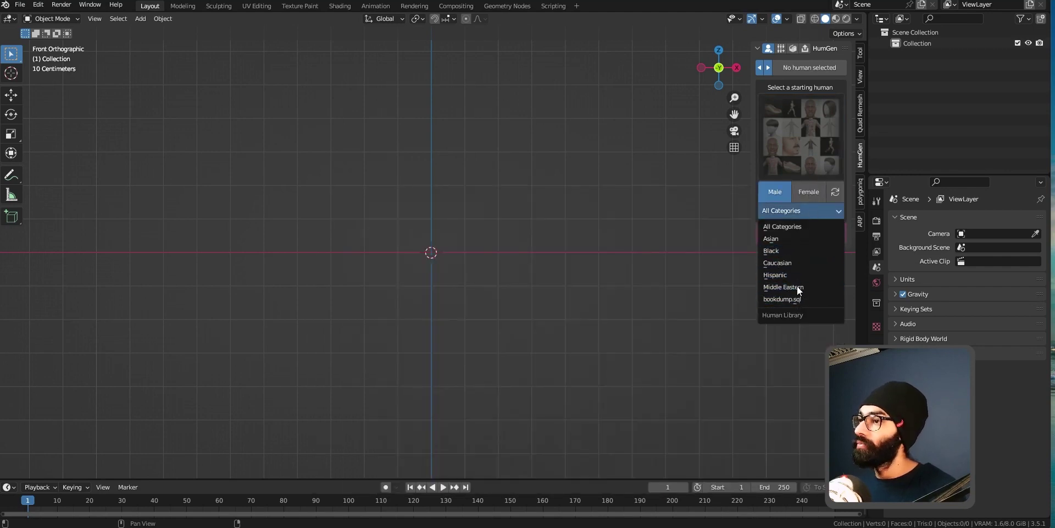
click(816, 192)
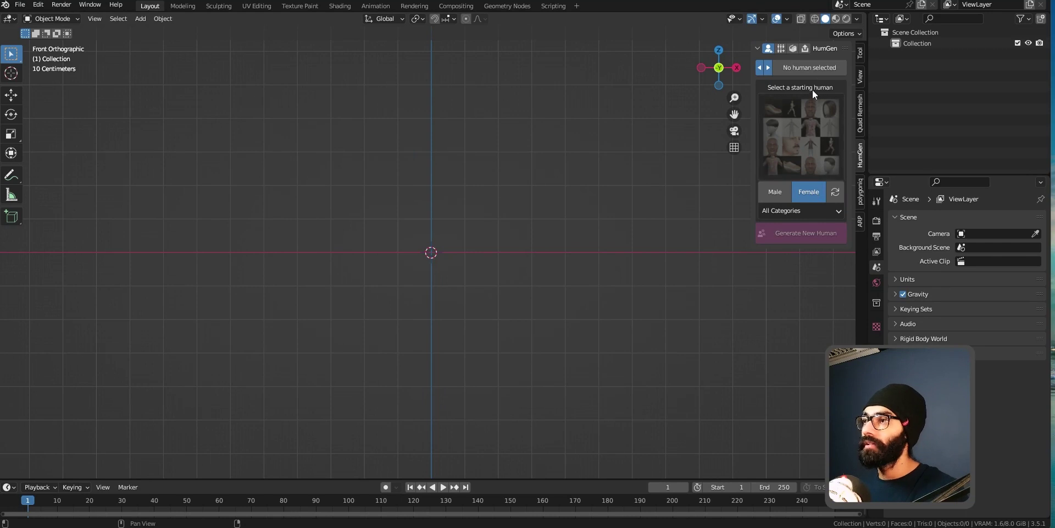
click(807, 211)
click(796, 299)
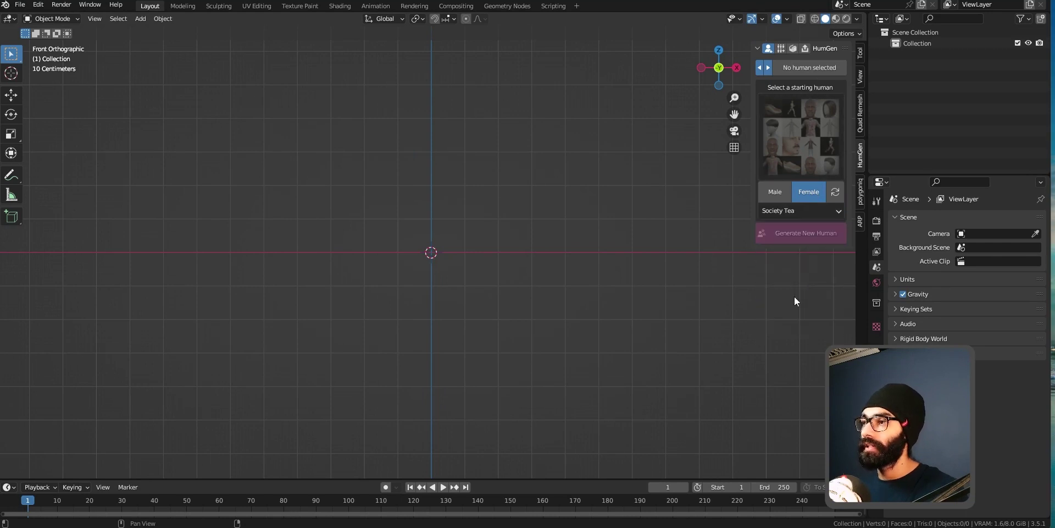
click(796, 149)
click(867, 223)
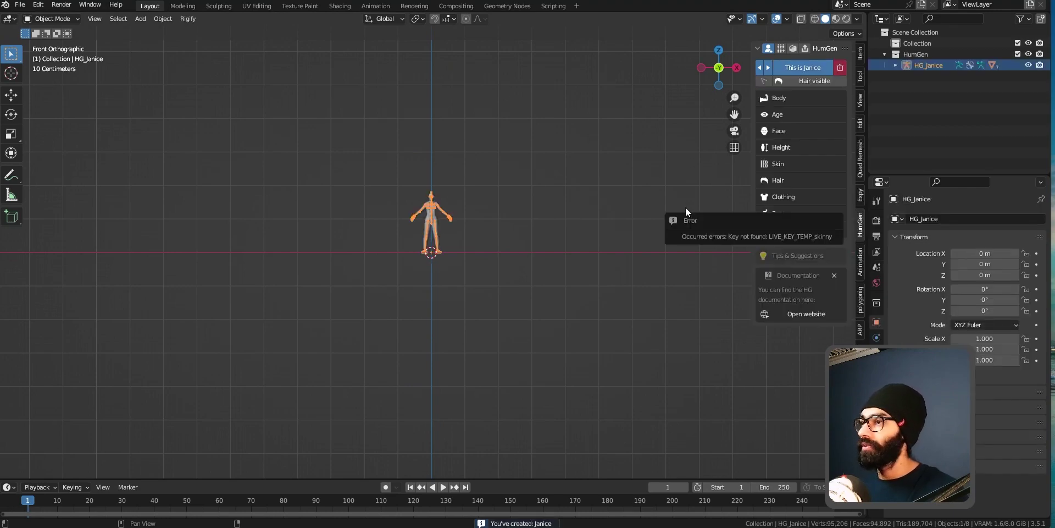
Dress Janice from the Society Tea Outfits clothing category
scroll(418, 248, up, 4)
scroll(457, 259, up, 1)
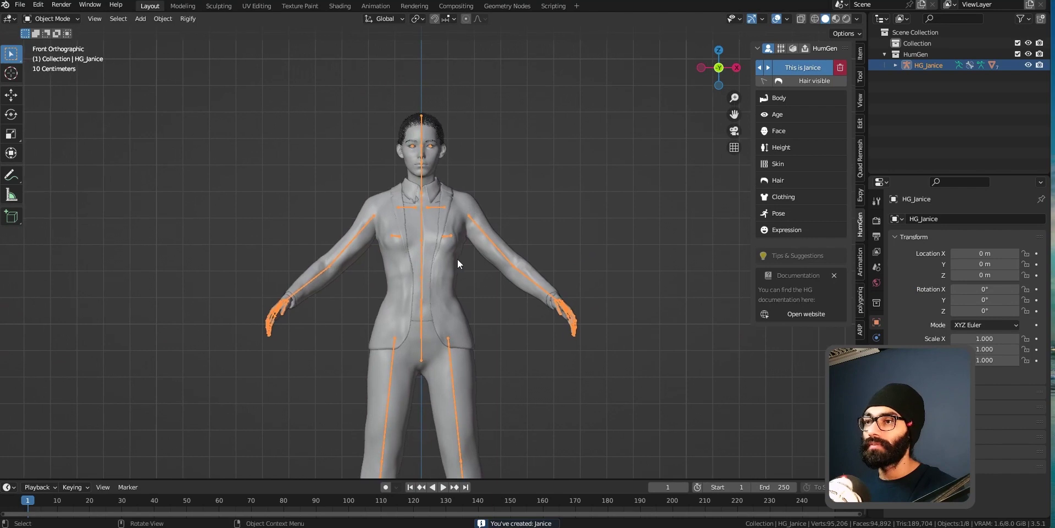
click(793, 196)
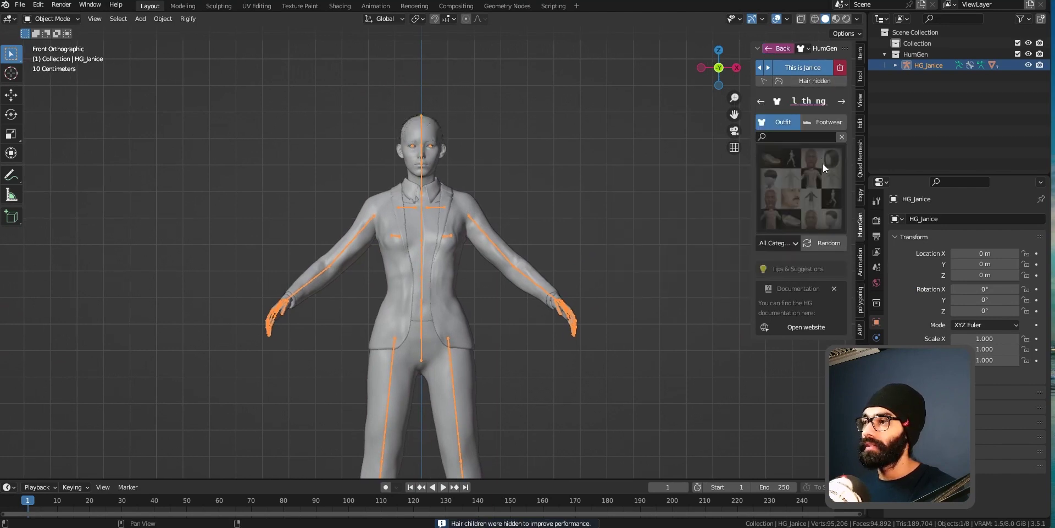
click(789, 244)
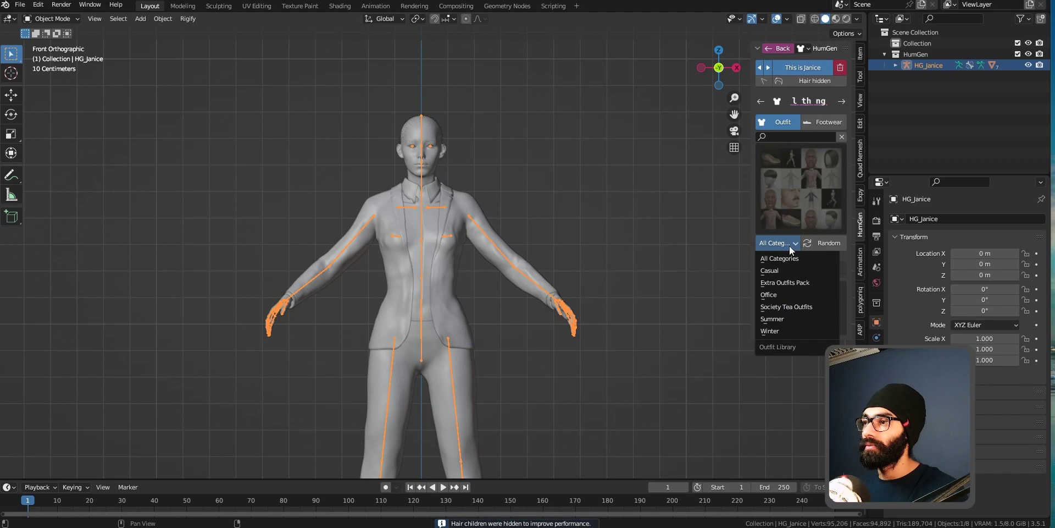
click(785, 309)
Switch to Material Preview and delete Janice's HumGen rig
click(500, 325)
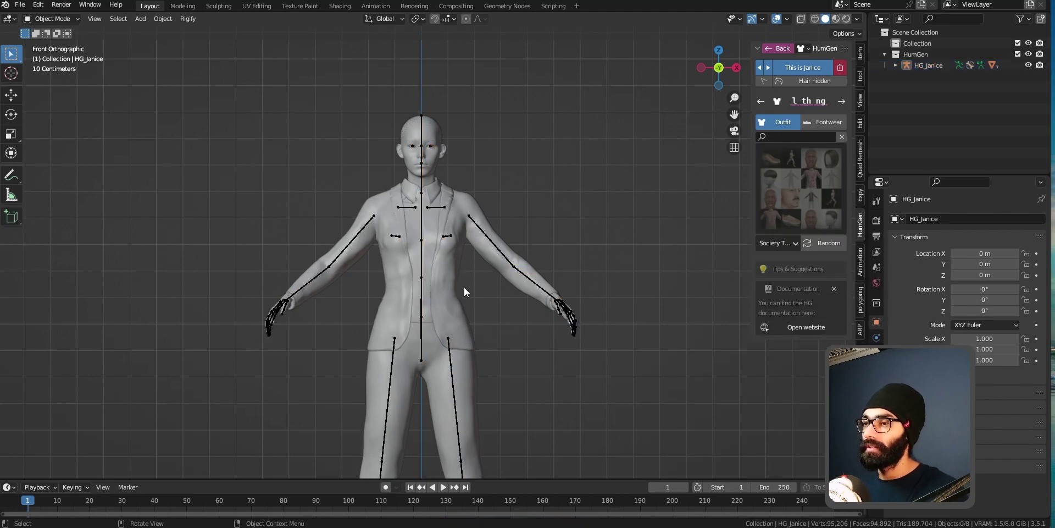
key(z)
click(484, 294)
mouse_move(477, 262)
middle_down()
mouse_move(421, 285)
mouse_move(452, 356)
mouse_move(453, 220)
middle_up()
scroll(436, 216, up, 2)
click(439, 212)
key(x)
click(439, 211)
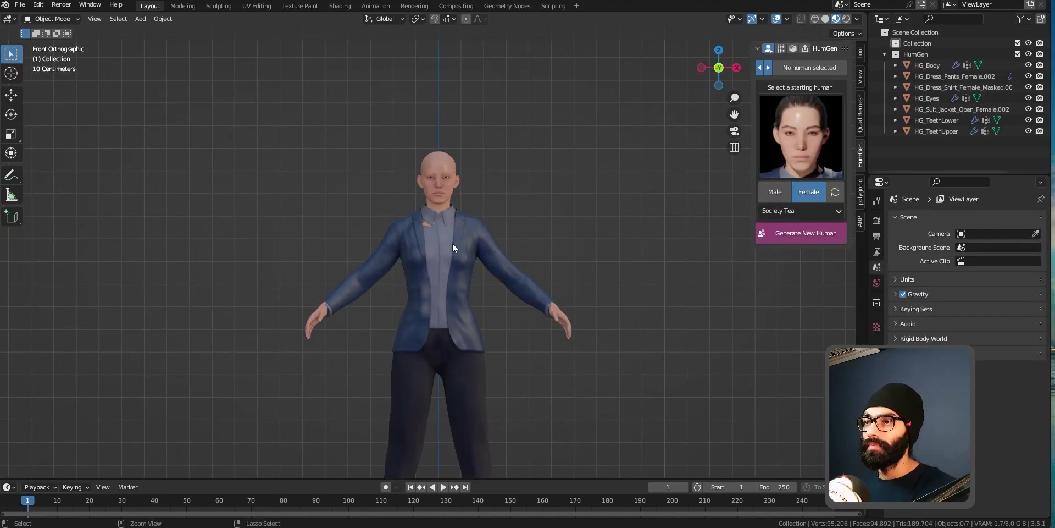
Undo the rig deletion, make the hair visible, then delete the rig again
scroll(450, 284, up, 2)
mouse_move(450, 289)
middle_down()
mouse_move(397, 292)
mouse_move(475, 186)
mouse_move(354, 166)
mouse_move(526, 242)
middle_up()
click(472, 164)
click(475, 163)
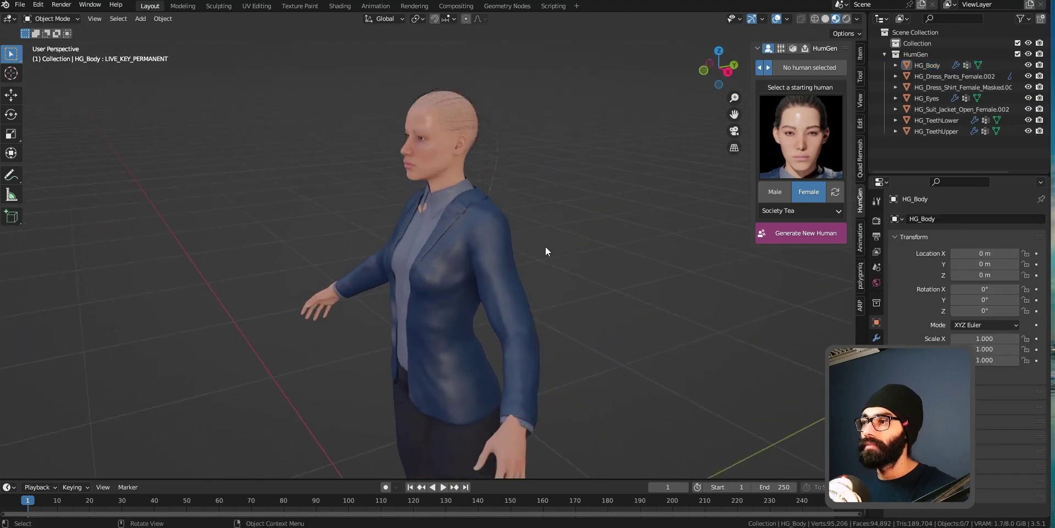
key(ctrl+z)
key(ctrl+z)
key(ctrl+z)
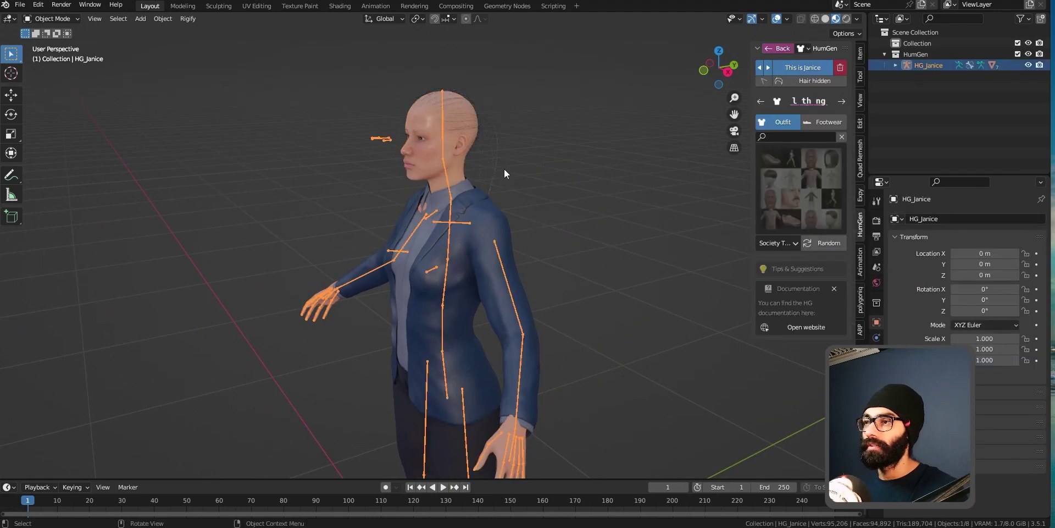
click(798, 81)
key(x)
click(450, 183)
Frame the face in front view, select HG_Body, and show the Auto-Rig Pro tools
key(KP_1)
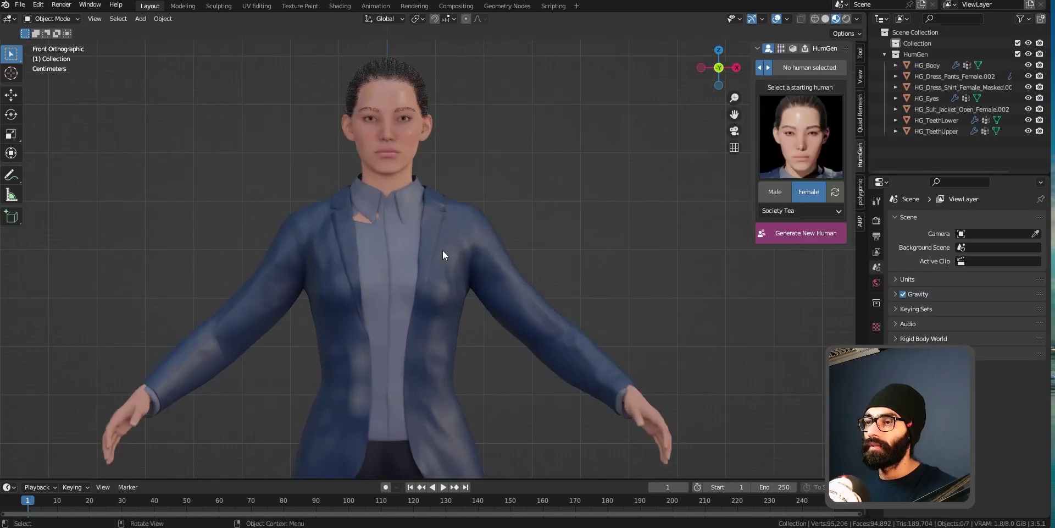
scroll(451, 120, up, 4)
shift+middle_drag(438, 153, 467, 263)
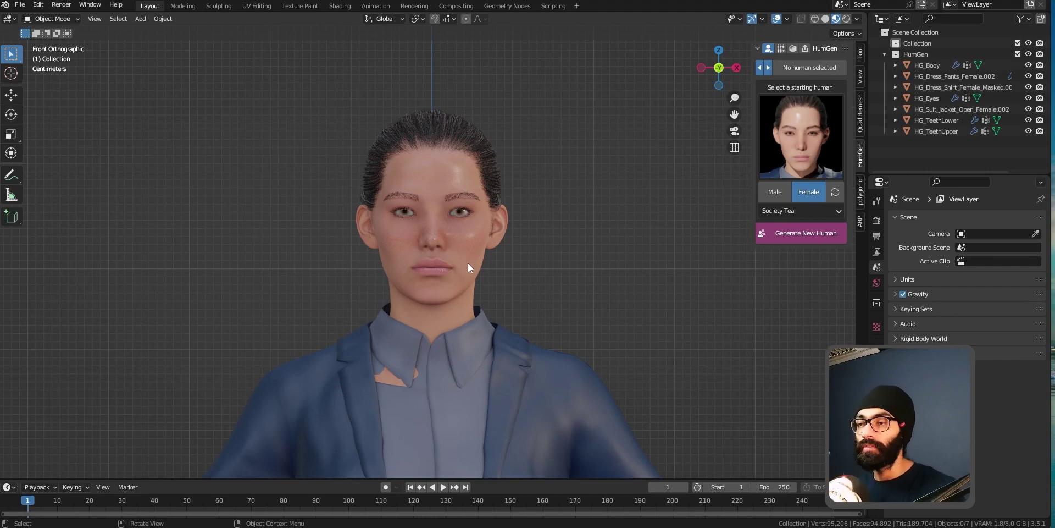
click(467, 263)
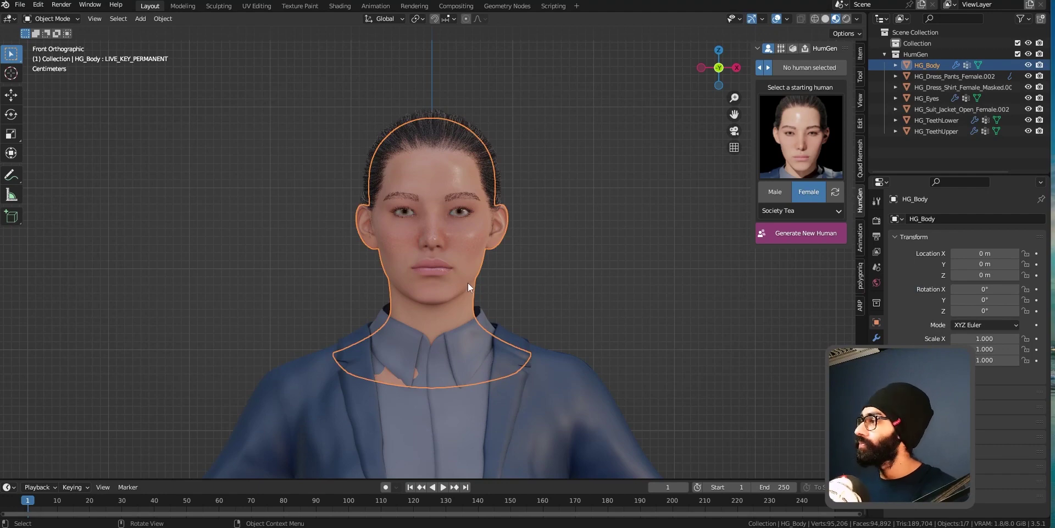
key(alt+Tab)
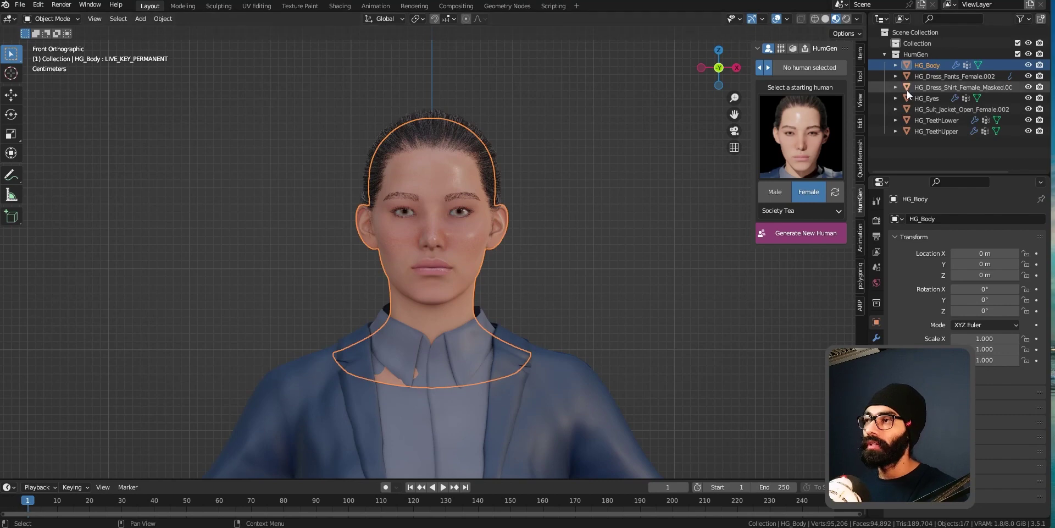
click(861, 305)
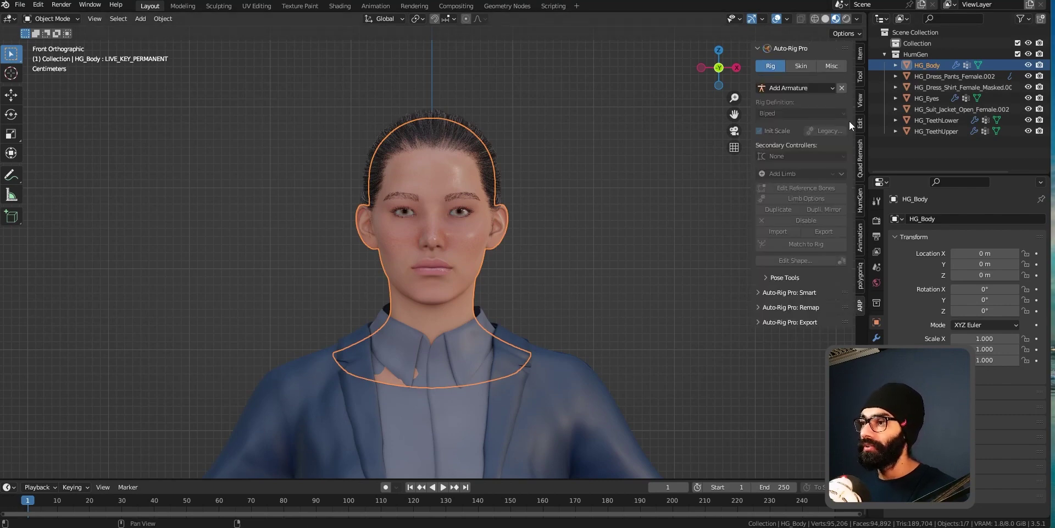
Start an Auto-Rig Pro Smart facial-only rig, place the chin marker, and enter Facial Setup
click(758, 292)
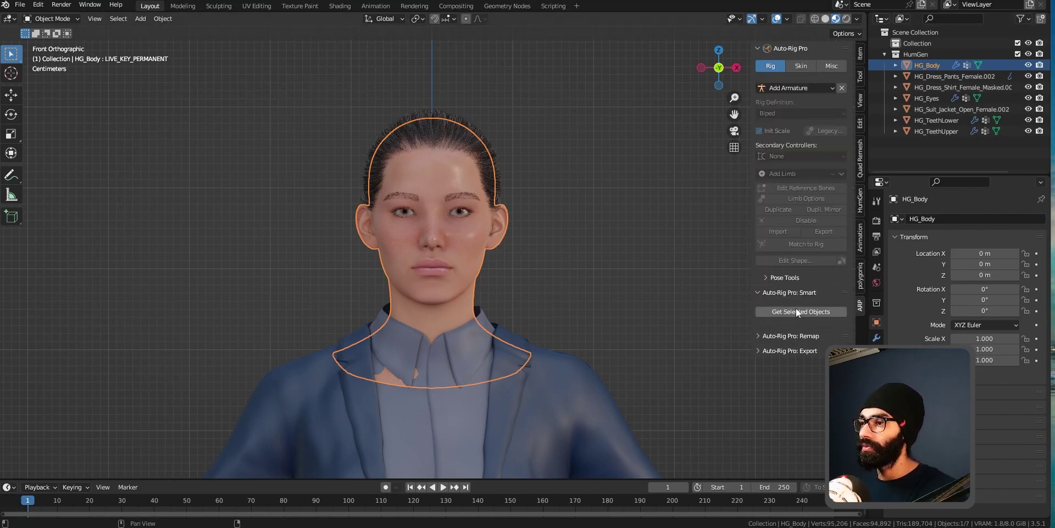
click(797, 311)
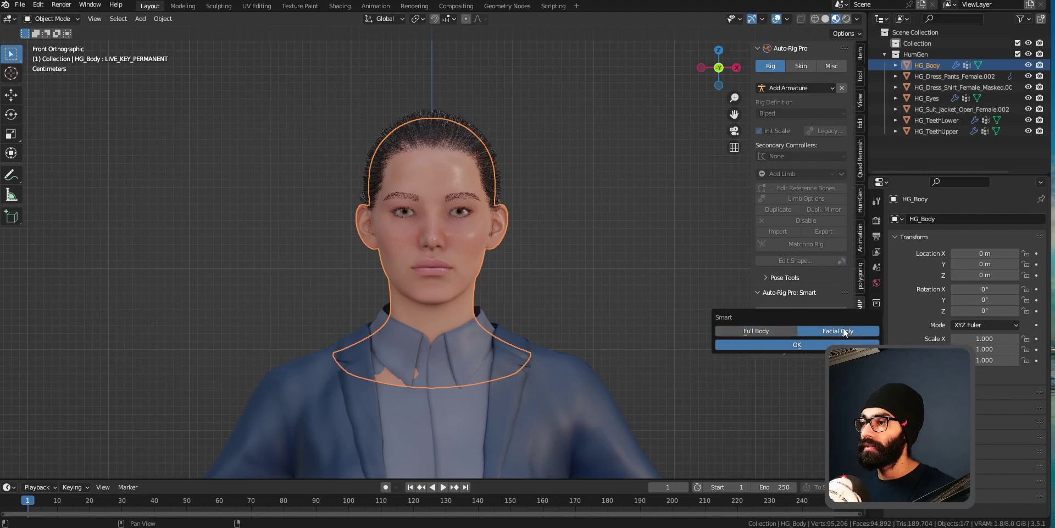
click(835, 340)
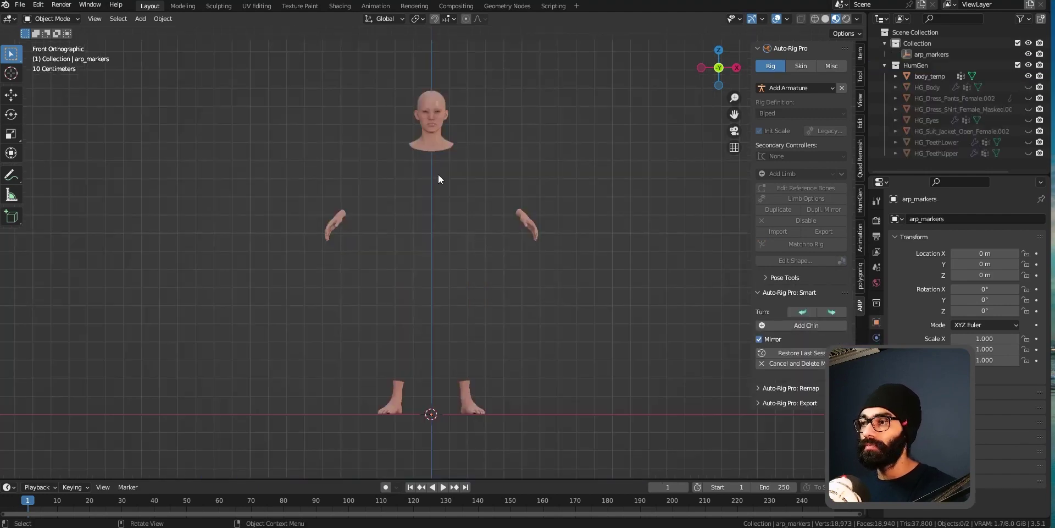
click(794, 326)
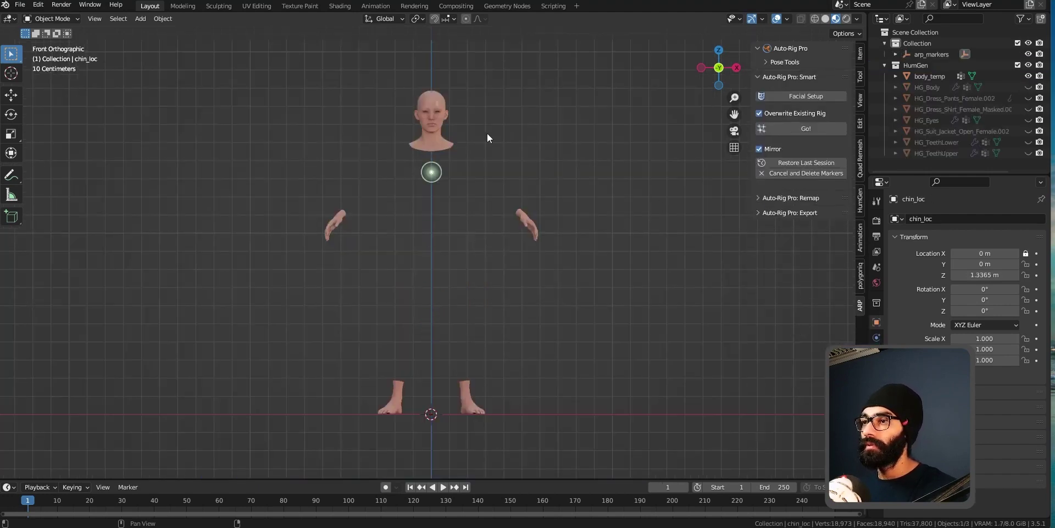
click(460, 132)
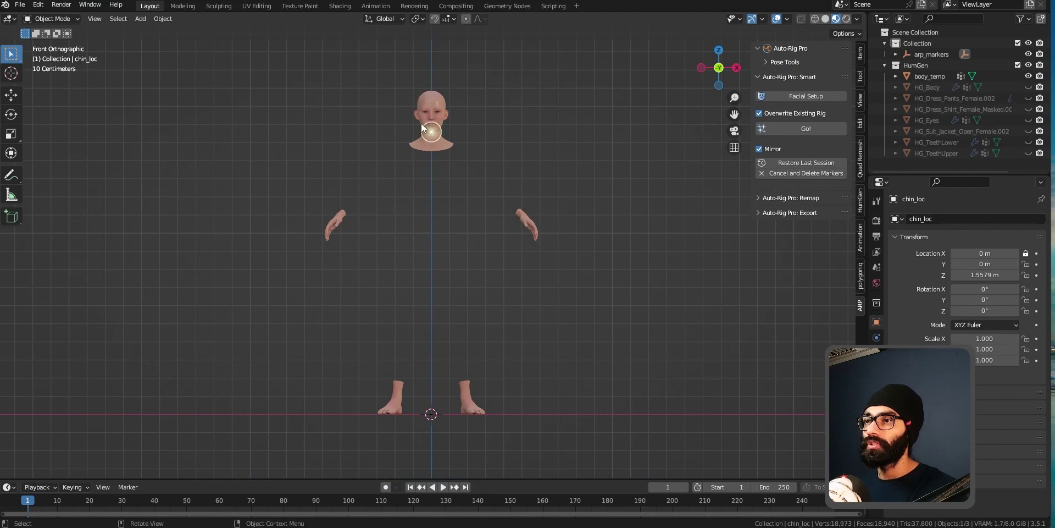
click(809, 130)
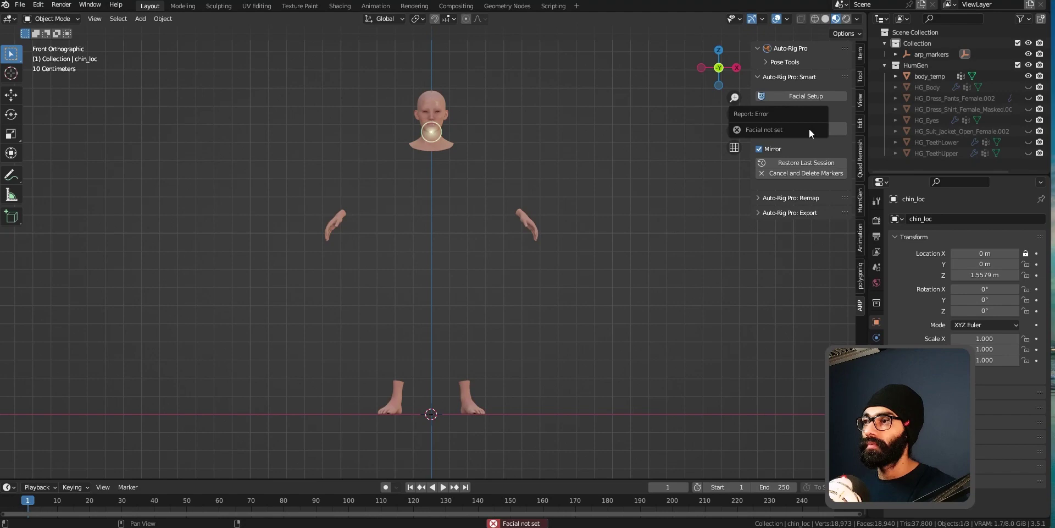
click(811, 100)
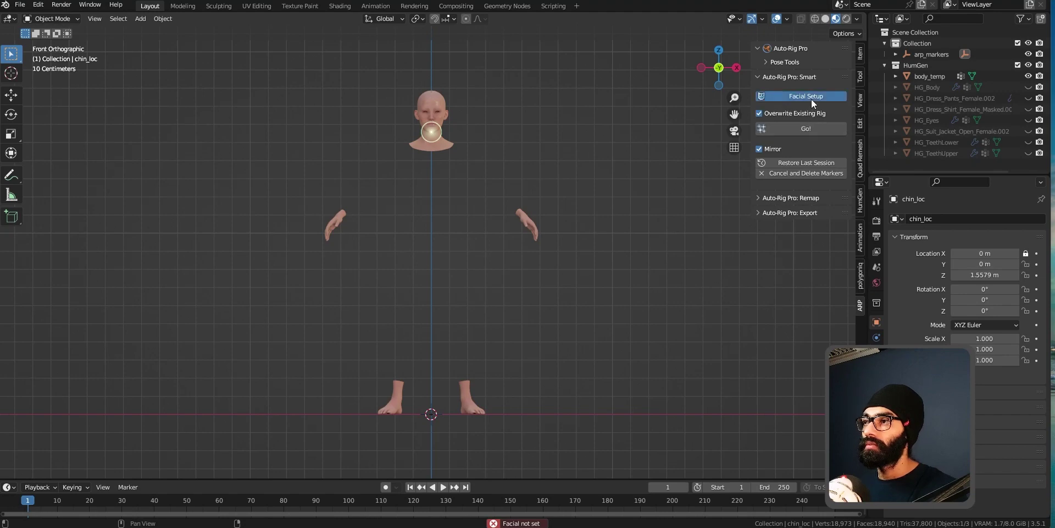
scroll(429, 345, down, 1)
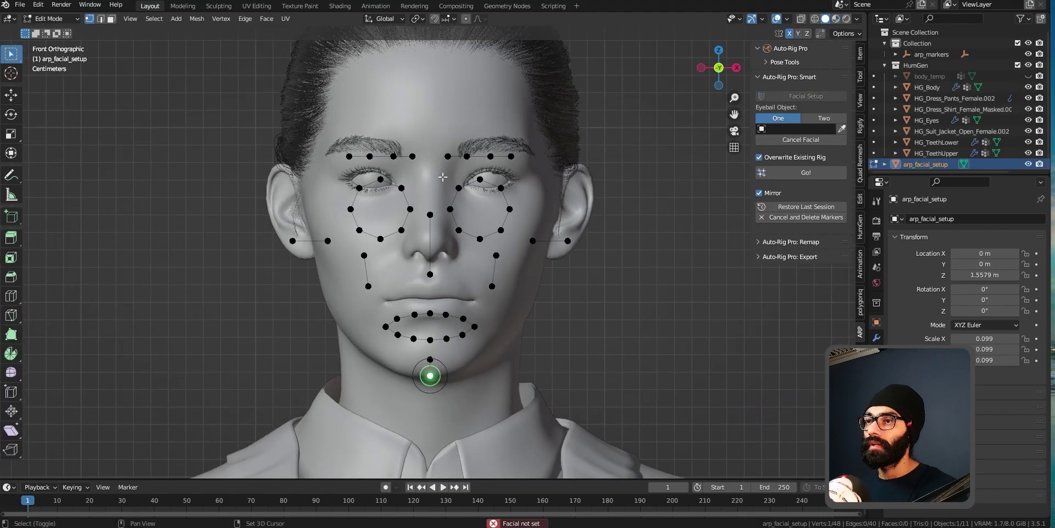
Move the eyebrow markers up onto Janice's brows
shift+middle_drag(335, 152, 334, 207)
scroll(334, 207, up, 3)
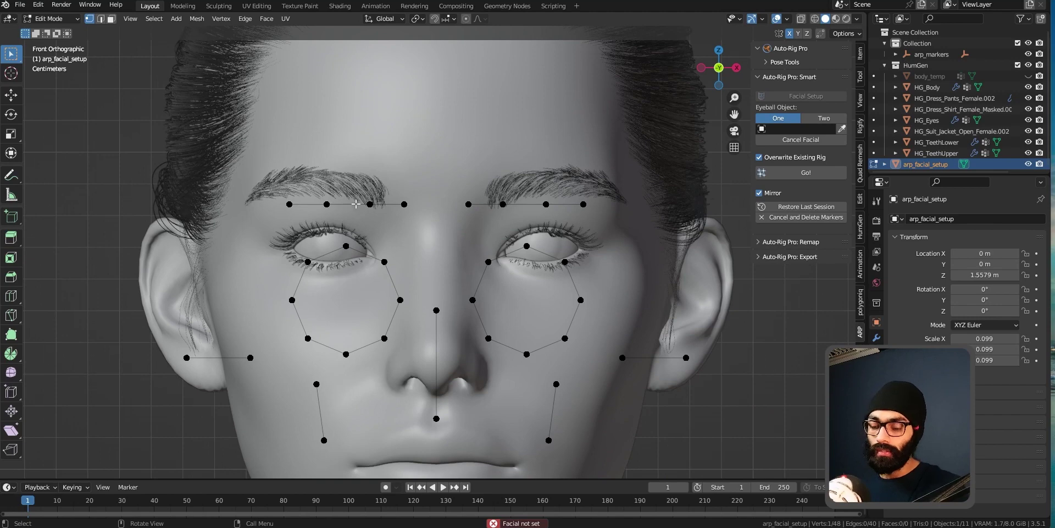
key(l)
drag(327, 203, 294, 186)
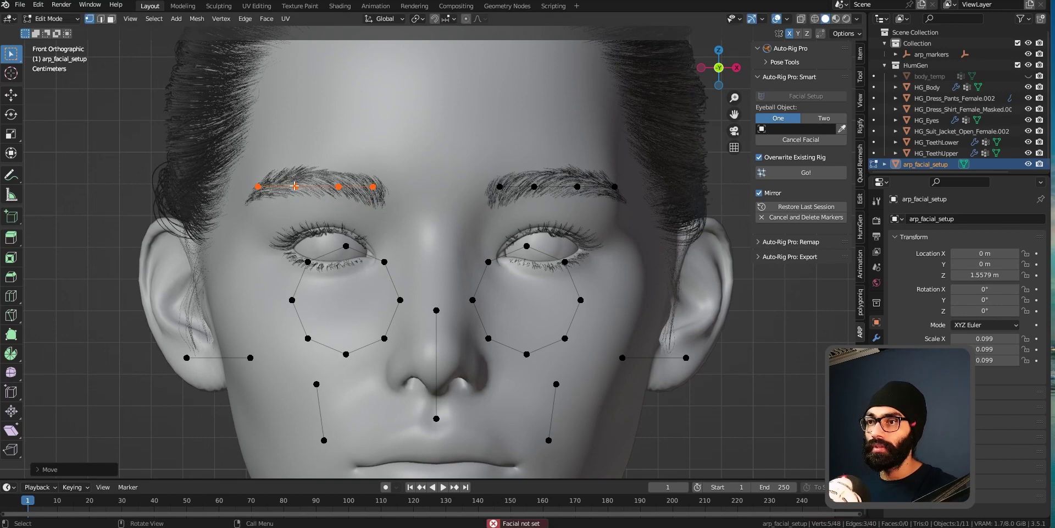
click(296, 187)
mouse_move(295, 186)
mouse_down()
mouse_move(296, 176)
mouse_move(336, 176)
mouse_up()
click(338, 186)
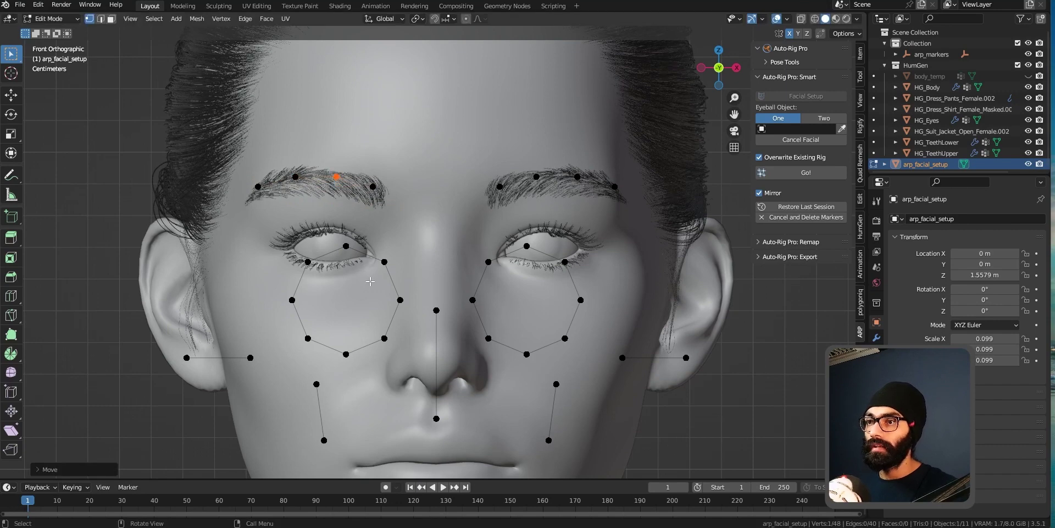
Scale the eye rings onto the eyes, place the nose tip, and fit the mouth markers to the lips
key(l)
key(s)
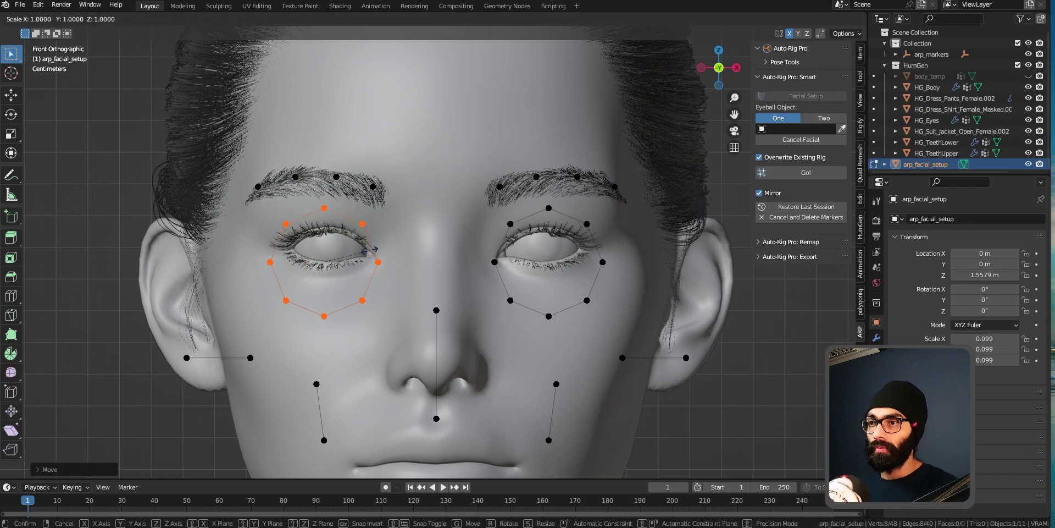
key(g)
click(416, 342)
scroll(417, 342, down, 3)
key(l)
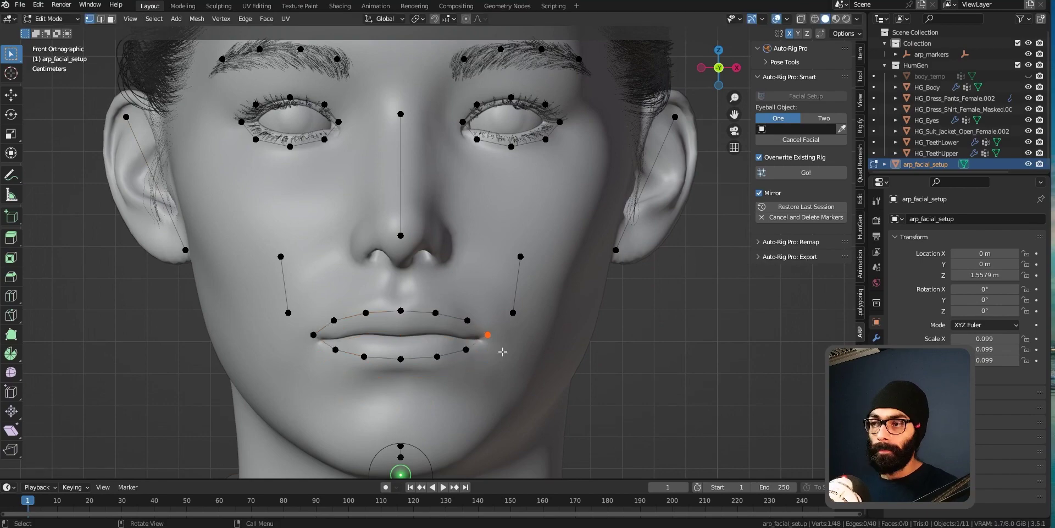
key(s)
click(483, 235)
Check the markers from the side, then generate the facial rig with HG_Eyes as eyeball object
scroll(483, 234, down, 1)
scroll(482, 234, down, 1)
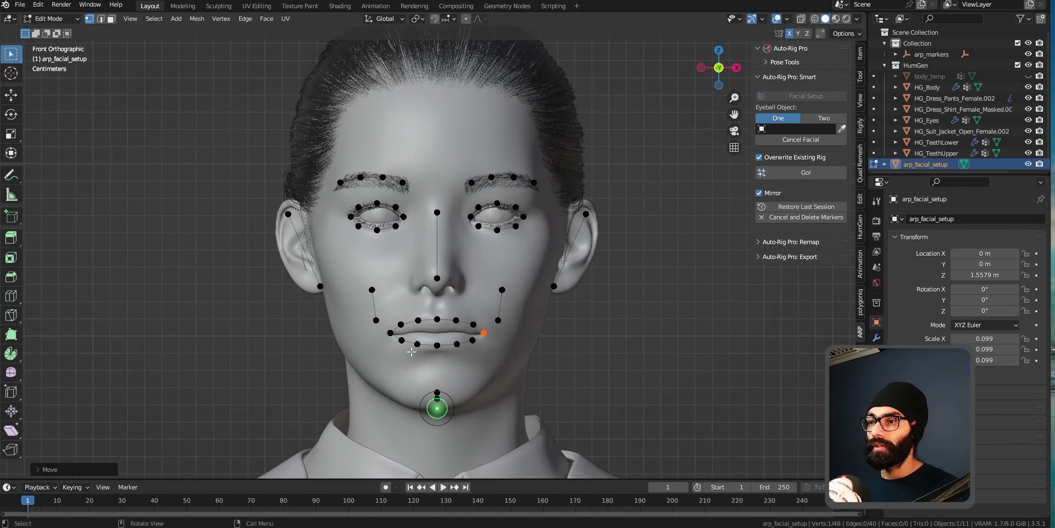
key(KP_3)
key(KP_1)
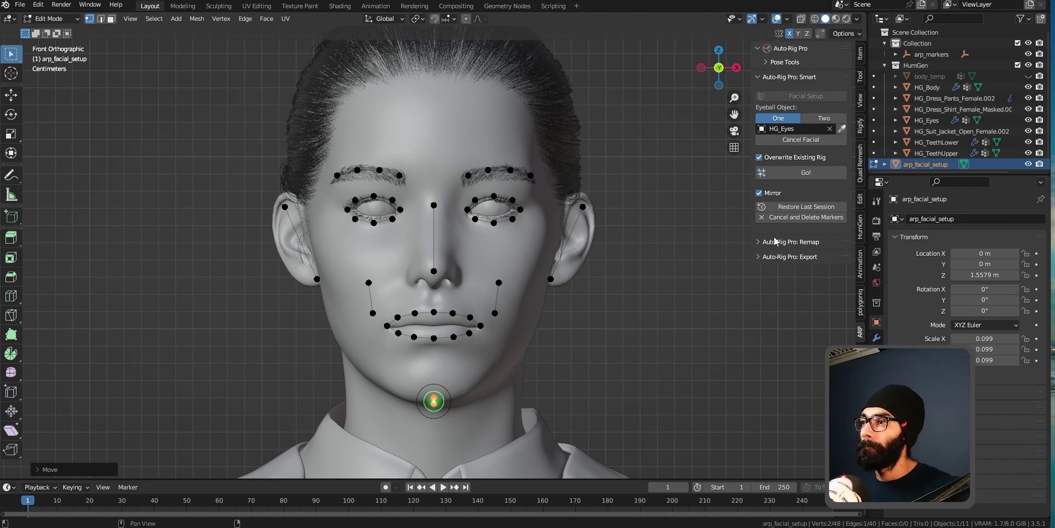
click(774, 173)
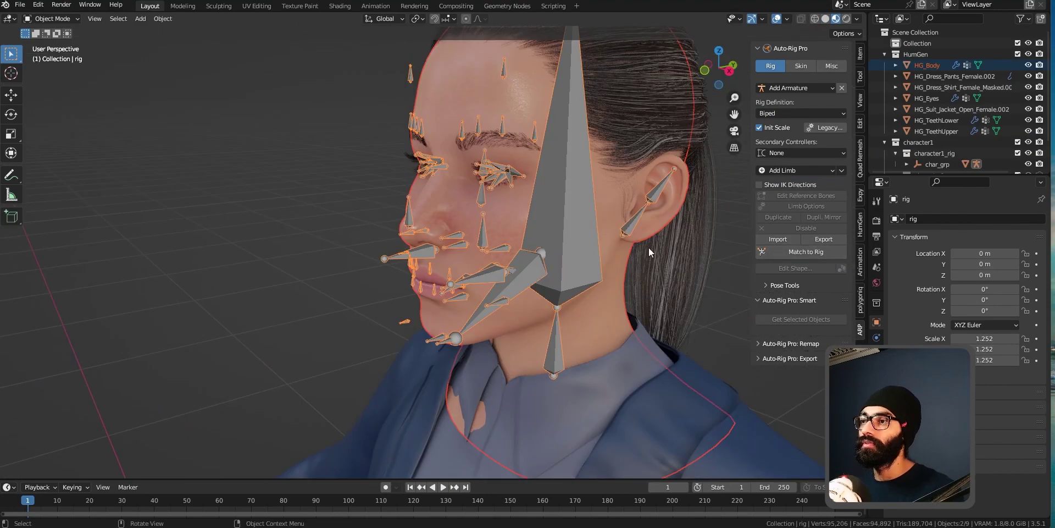
Match the reference bones to a control rig, test the jaw controller, then reselect HG_Body
click(805, 253)
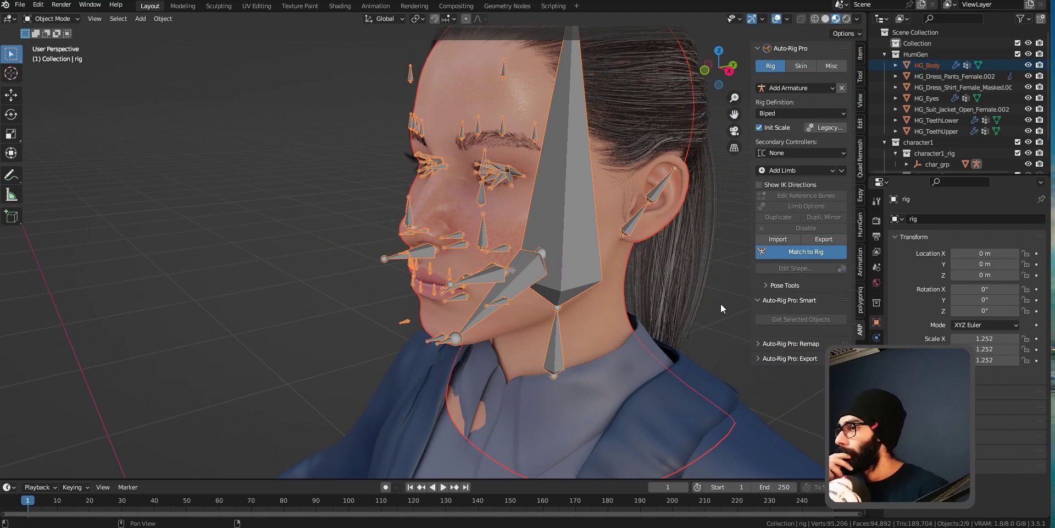
click(518, 141)
middle_drag(535, 216, 497, 239)
middle_drag(495, 330, 476, 285)
click(452, 376)
key(g)
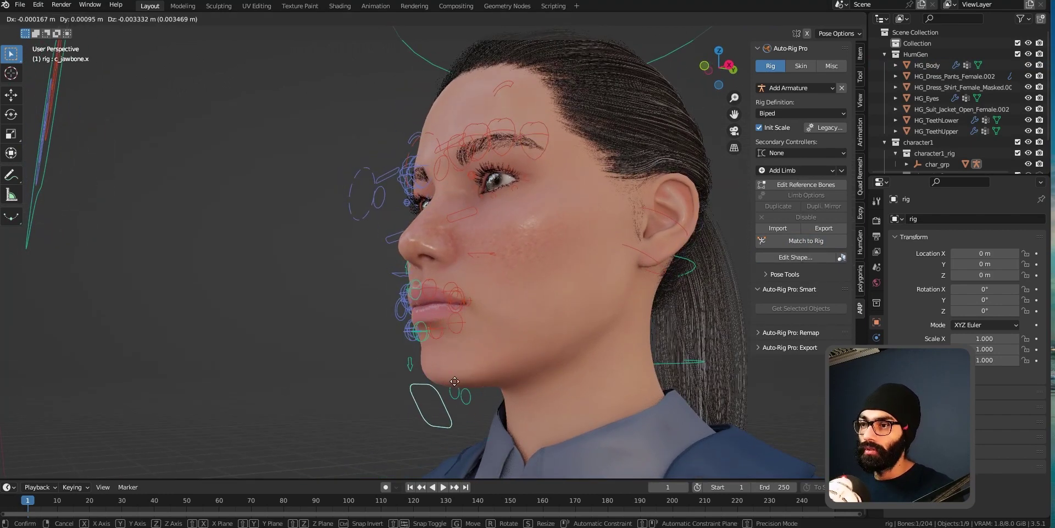
click(454, 381)
key(ctrl+Tab)
click(556, 296)
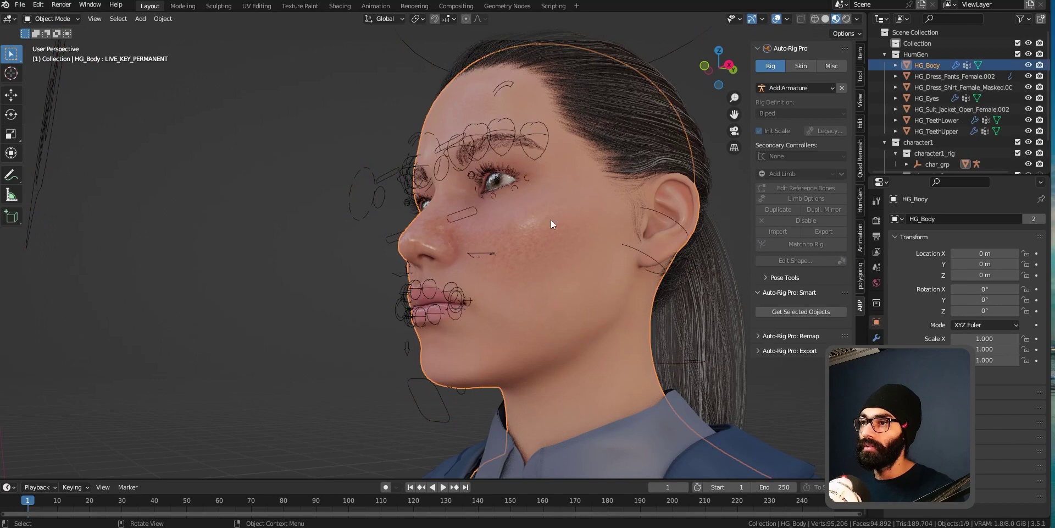
Select HG_Body with the rig active and bind them in the Skin tab with Scale Fix
click(543, 149)
click(597, 254)
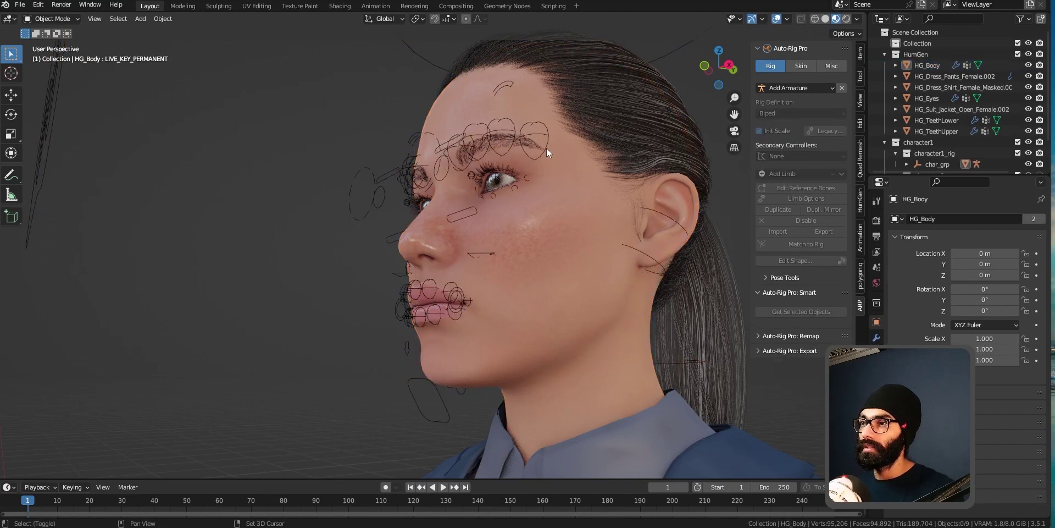
mouse_move(539, 153)
middle_down()
mouse_move(574, 292)
mouse_move(574, 246)
middle_up()
click(538, 250)
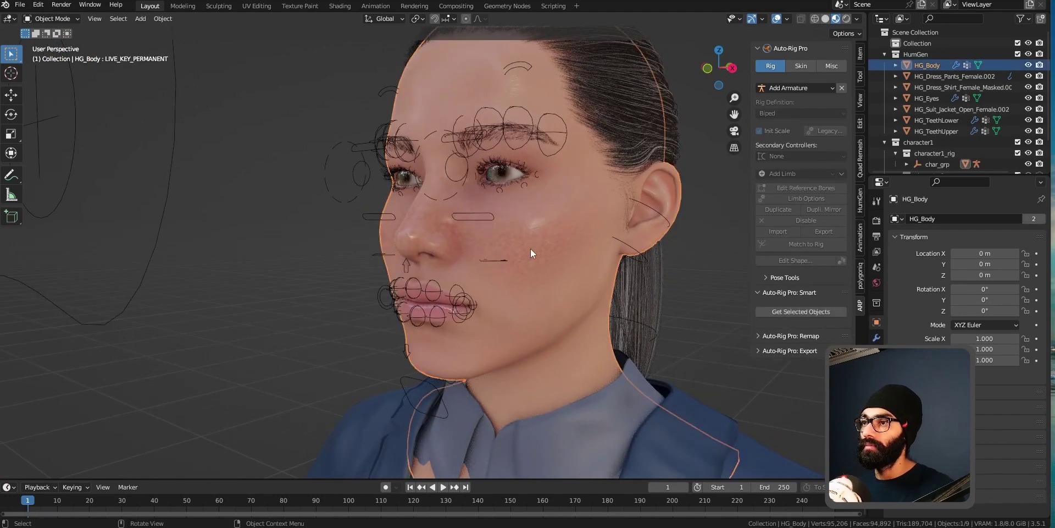
shift+click(450, 288)
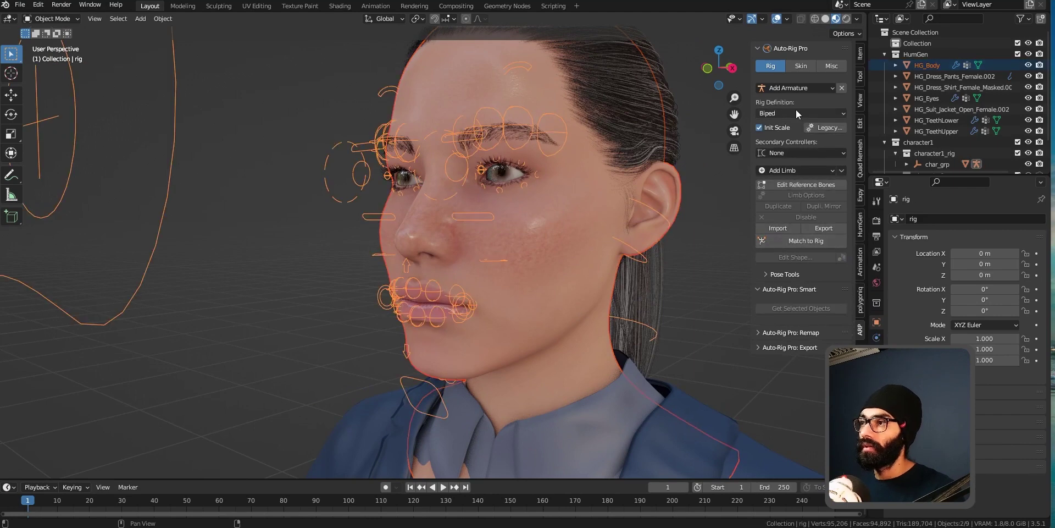
click(801, 66)
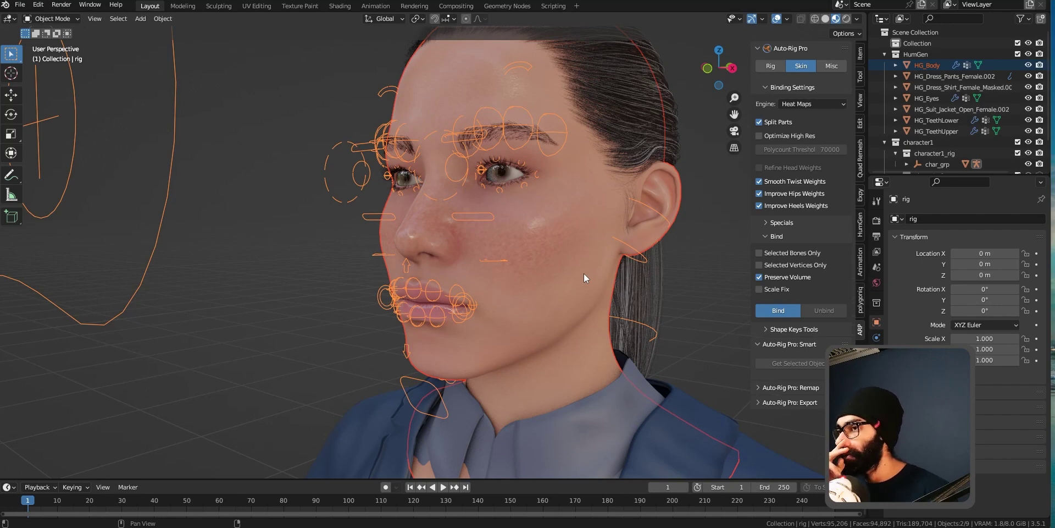
middle_drag(552, 320, 520, 325)
key(shift+space)
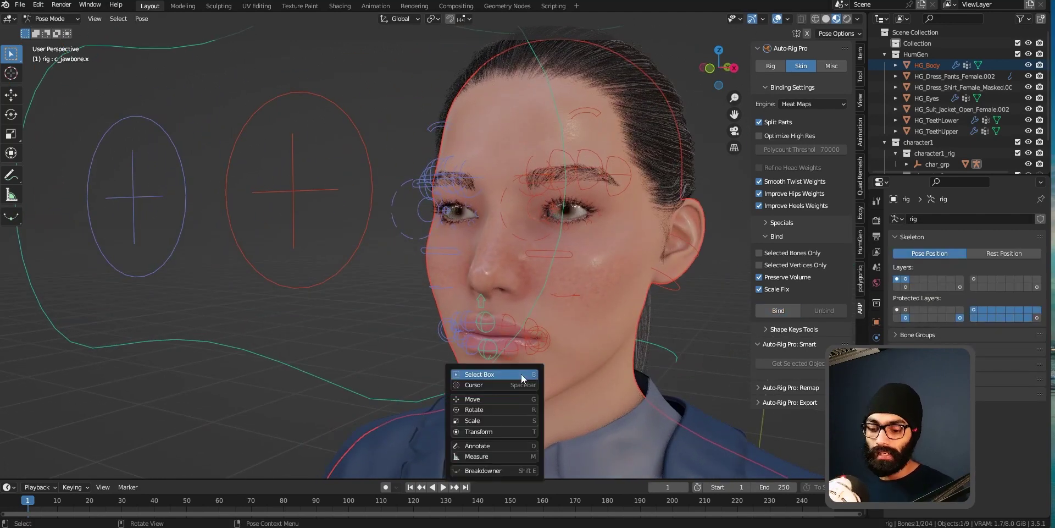
Pull the jaw controller down to open the mouth, then undo to close it
click(514, 392)
drag(536, 311, 541, 335)
mouse_move(541, 335)
middle_down()
mouse_move(591, 331)
mouse_move(491, 388)
mouse_move(457, 332)
mouse_move(466, 337)
middle_up()
key(ctrl+z)
Lower c_eyelid_top.l to close the left eye and show the rig's Tool properties in the sidebar
middle_drag(541, 246, 575, 225)
scroll(525, 204, up, 2)
middle_drag(525, 204, 500, 186)
click(588, 144)
click(471, 161)
drag(472, 163, 472, 217)
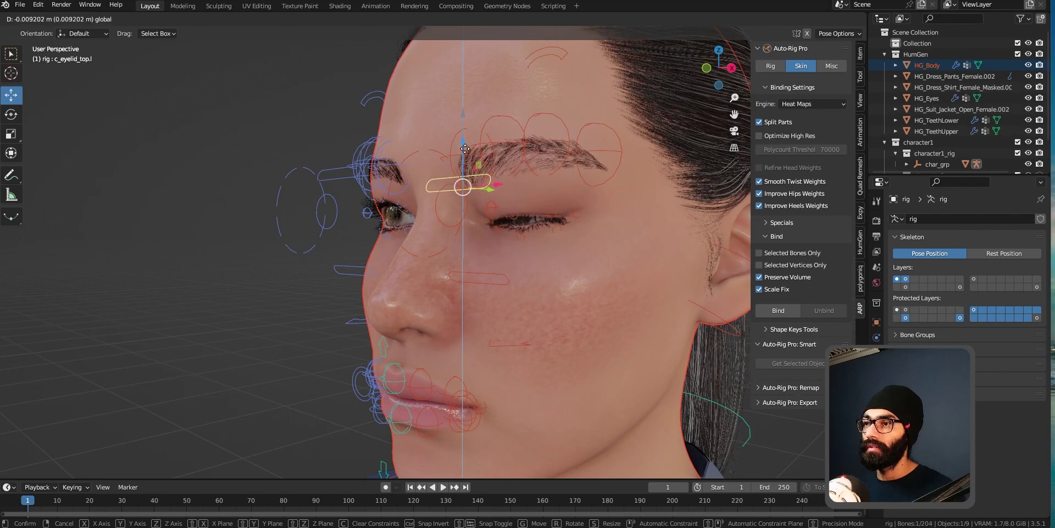
middle_drag(472, 218, 228, 198)
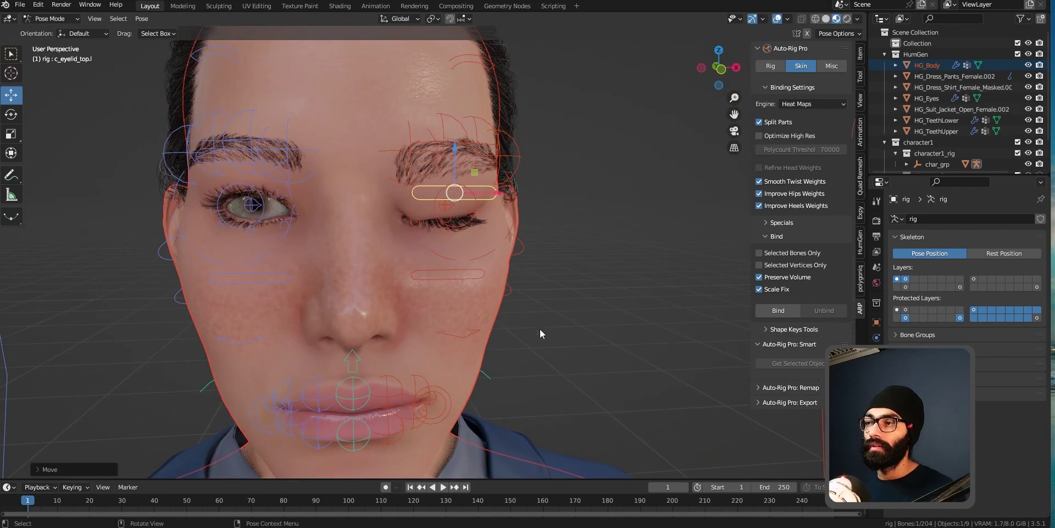
click(860, 59)
click(862, 79)
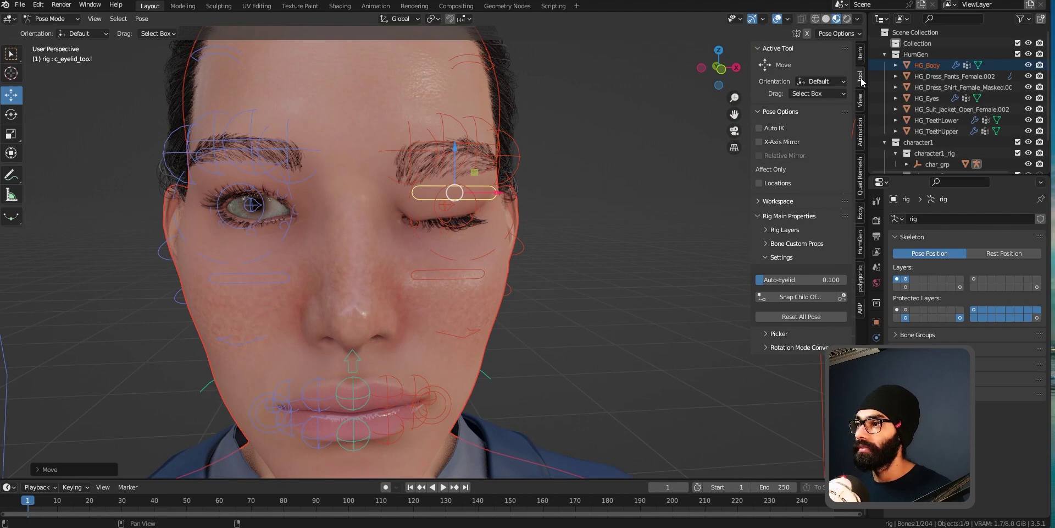
Close the right upper eyelid and select both upper eyelid controls
click(774, 230)
mouse_move(550, 270)
middle_down()
mouse_move(410, 279)
mouse_move(434, 288)
mouse_move(341, 177)
mouse_move(258, 199)
middle_up()
mouse_move(353, 156)
middle_down()
mouse_move(346, 170)
mouse_move(293, 190)
middle_up()
click(278, 153)
drag(283, 118, 281, 172)
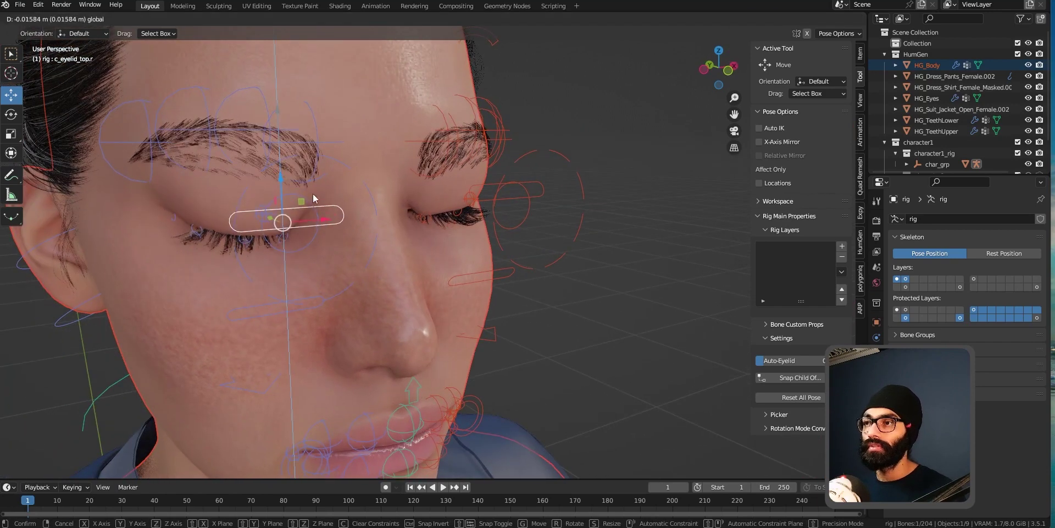
click(312, 194)
middle_drag(312, 193, 466, 228)
shift+click(526, 209)
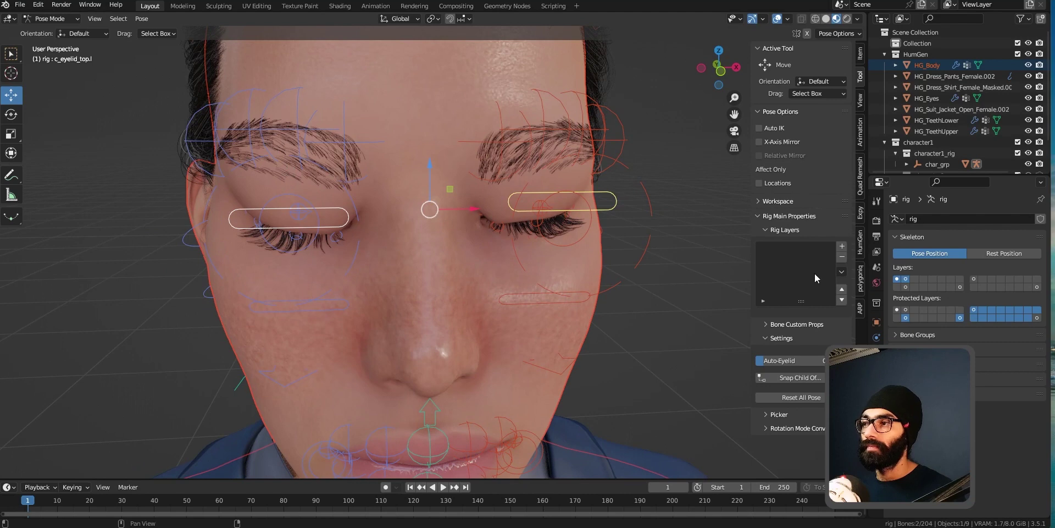
Put both eyelid bones on a new rig layer named Blink and hide it
click(841, 247)
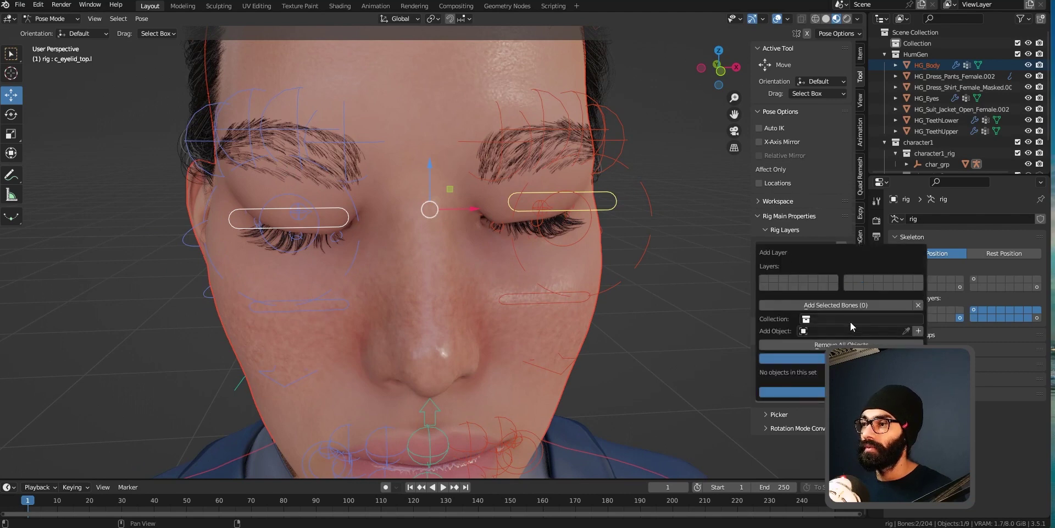
click(844, 308)
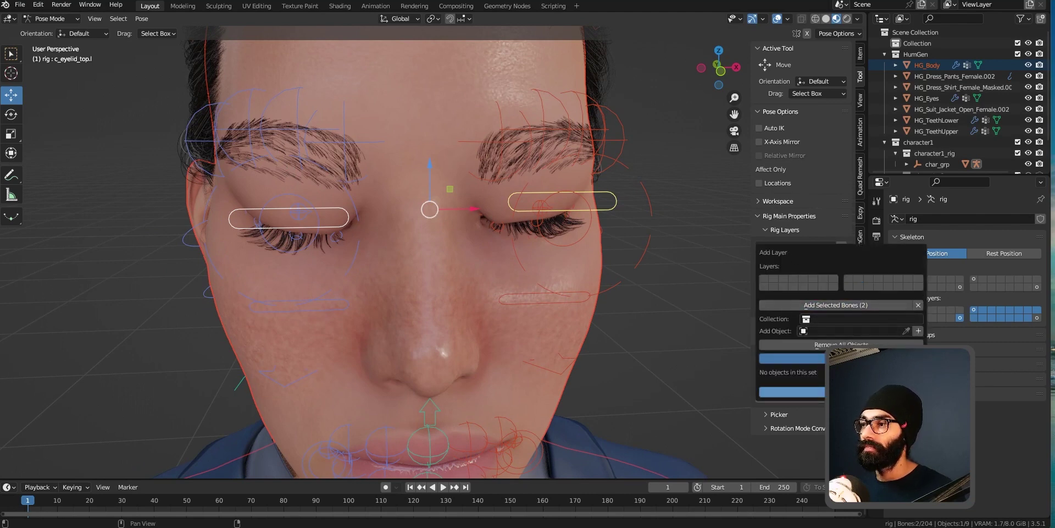
click(796, 391)
double_click(781, 248)
text(Blink)
key(Return)
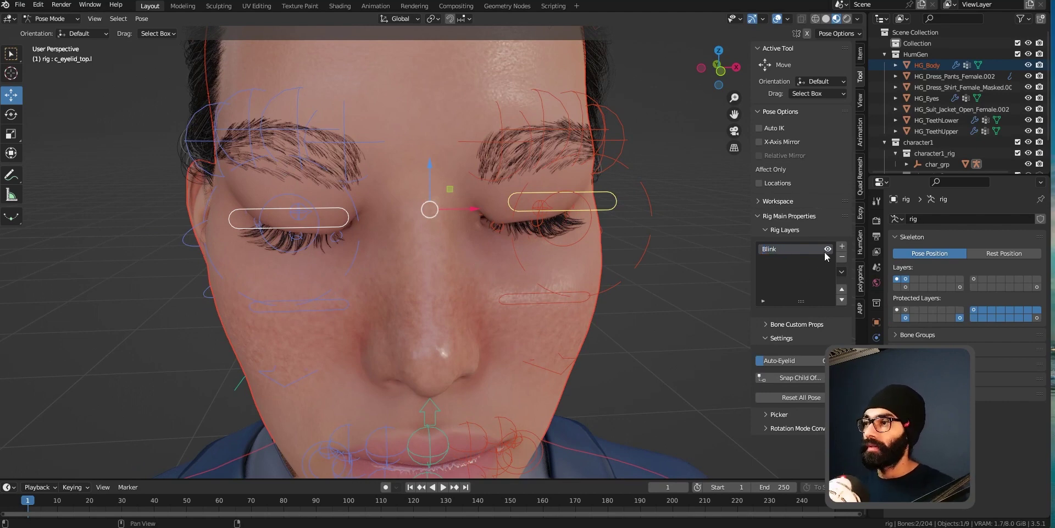
click(828, 249)
Select the jaw control and add it to a new rig layer named Jaw below Blink
scroll(407, 245, down, 3)
mouse_move(407, 245)
middle_down()
mouse_move(444, 236)
mouse_move(430, 206)
mouse_move(404, 378)
middle_up()
click(404, 378)
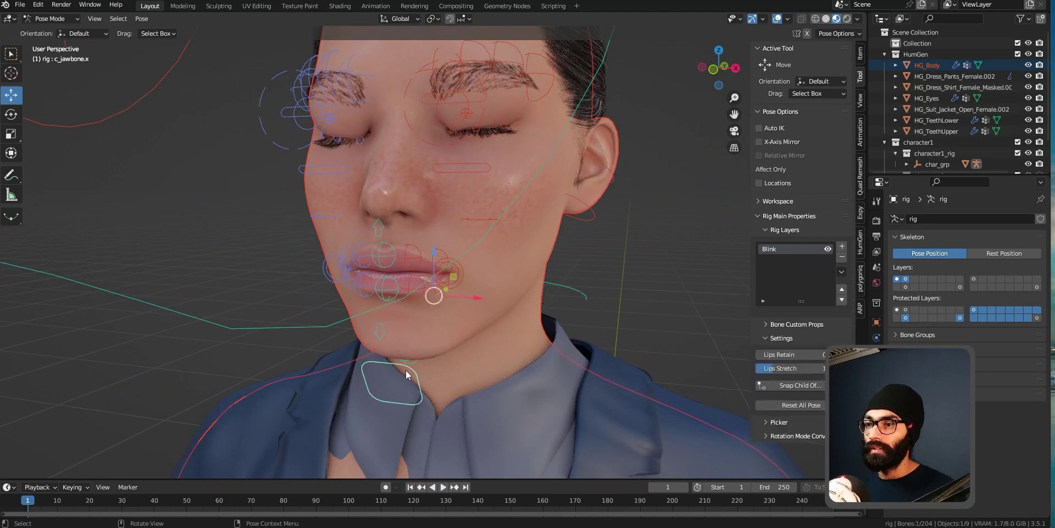
click(841, 246)
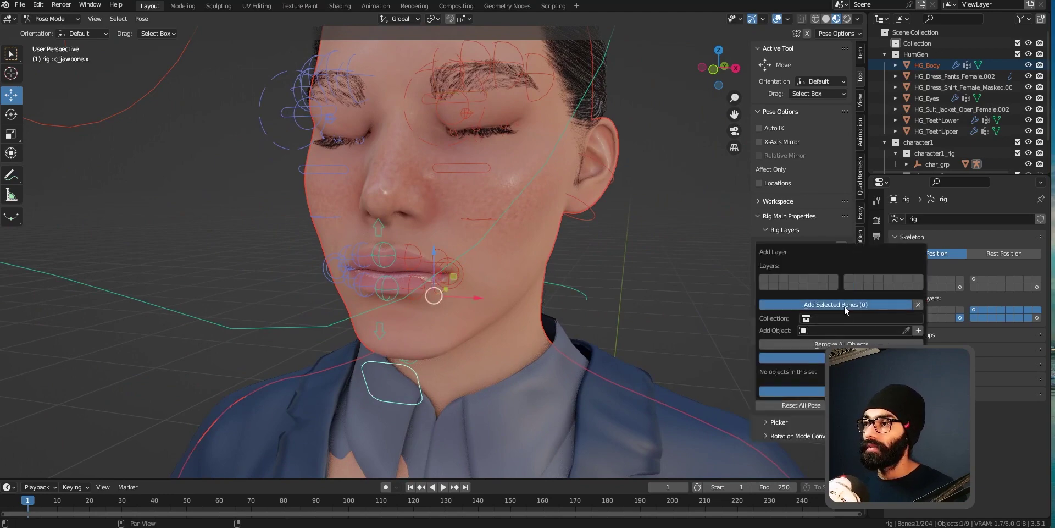
click(791, 391)
double_click(781, 260)
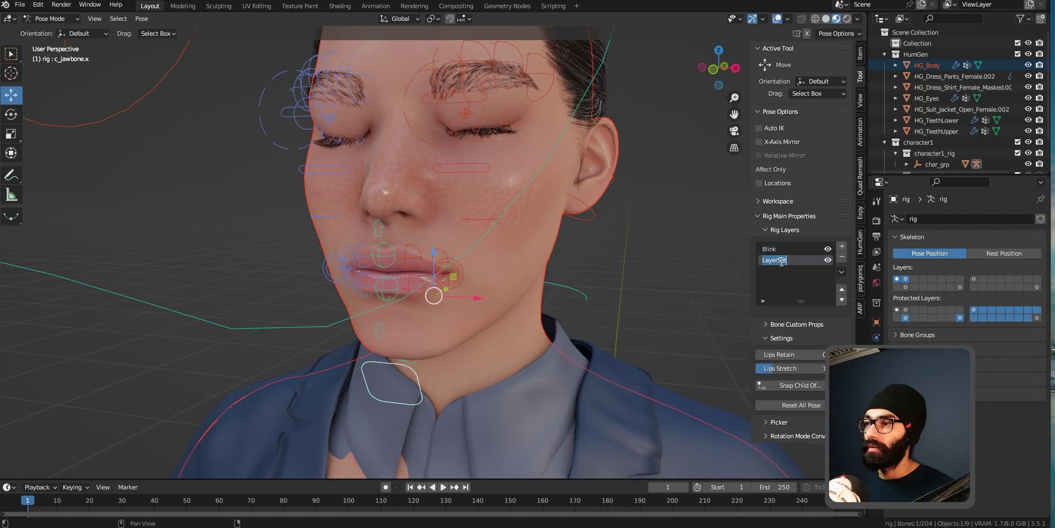
text(Jaw)
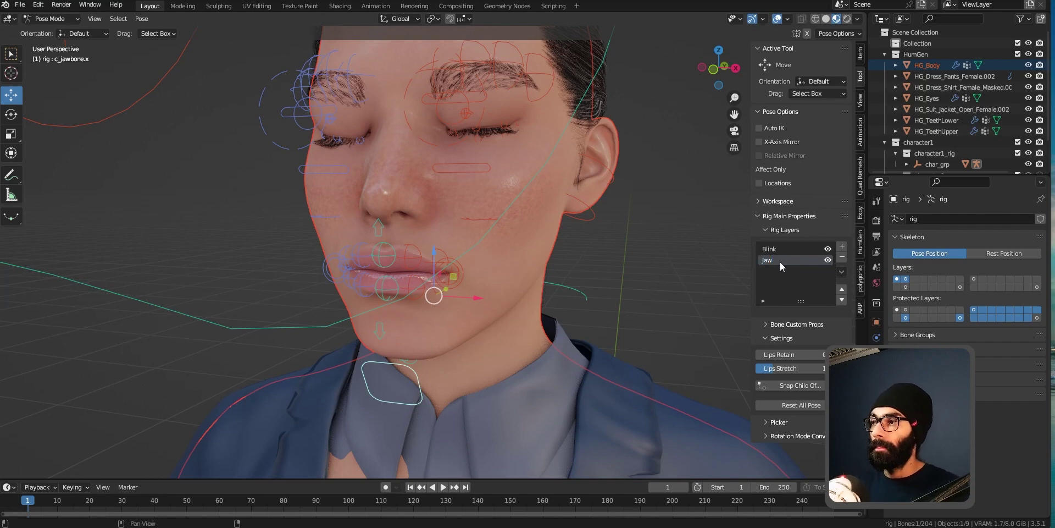
Add all the remaining face controls to a third layer named Rest and hide it
click(842, 250)
click(842, 248)
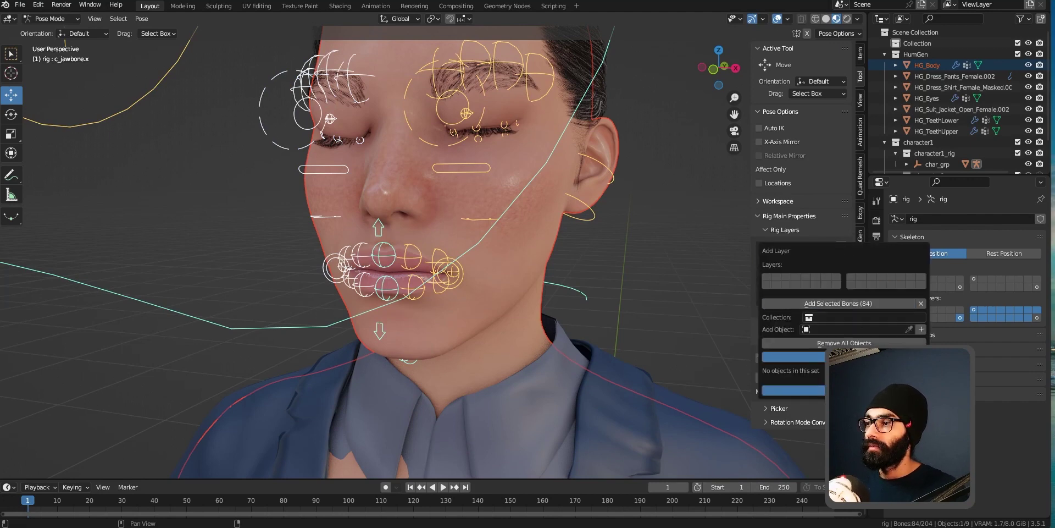
click(791, 389)
double_click(781, 272)
text(Rest)
key(Return)
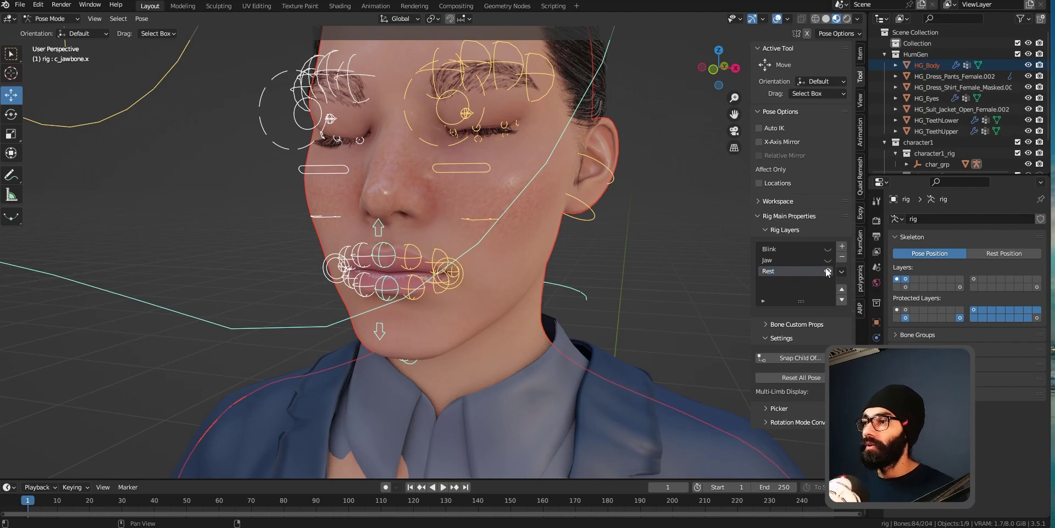
click(827, 272)
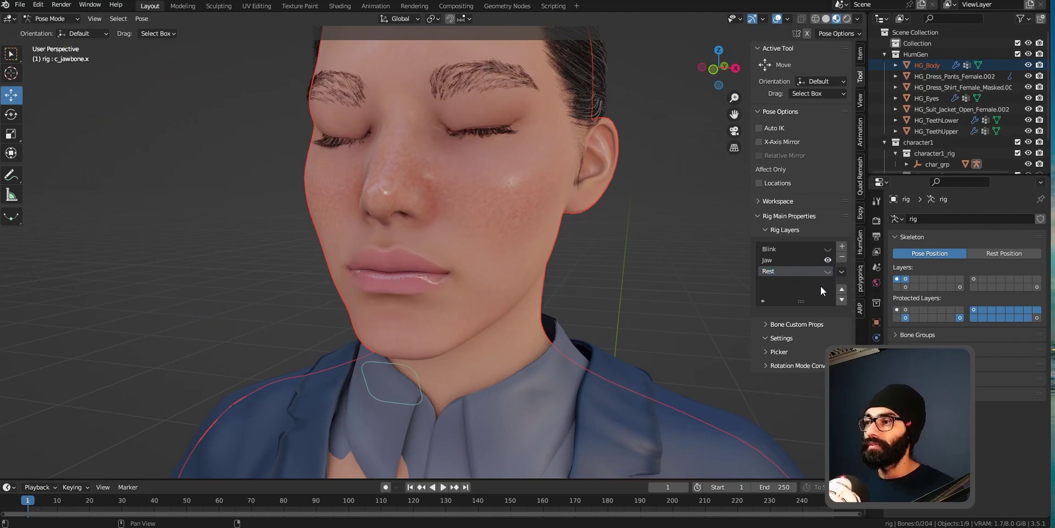
Test the jaw control by opening the mouth, then cancel so it closes again
click(396, 367)
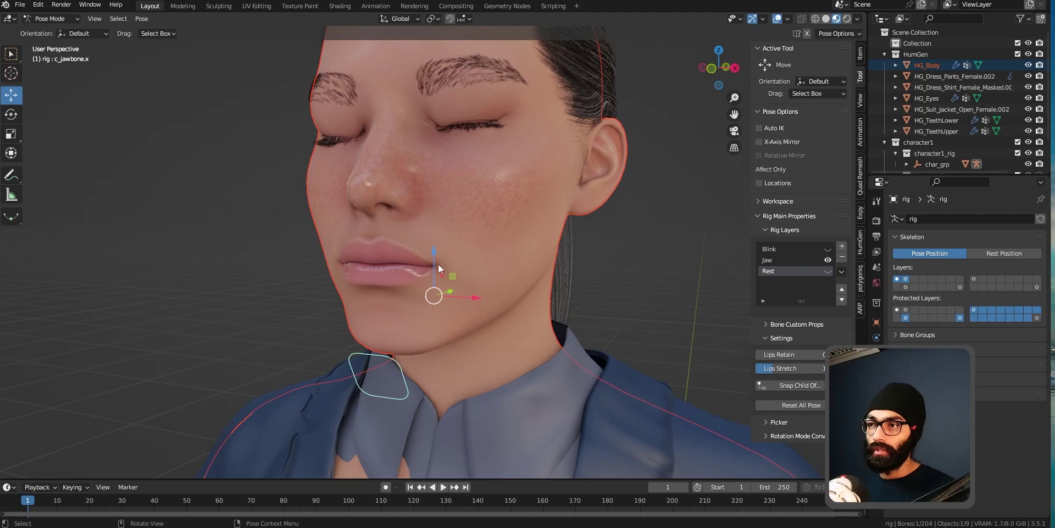
key(g)
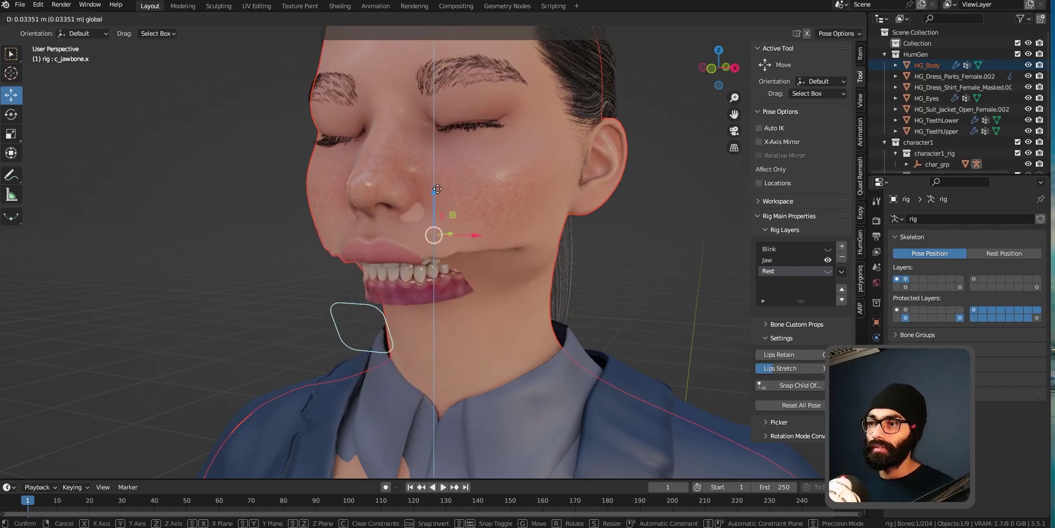
key(Escape)
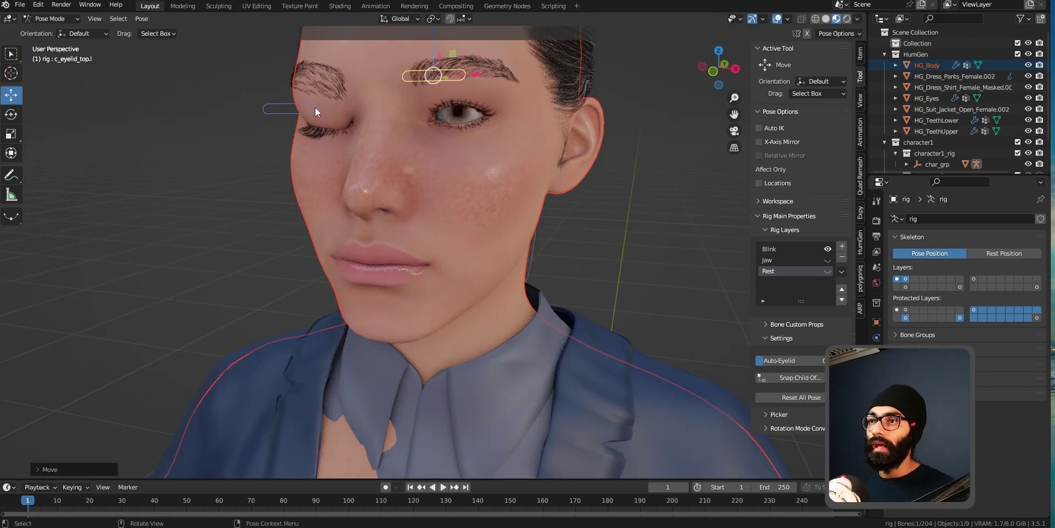
Raise the right upper eyelid control so the eyes open
key(g)
click(291, 45)
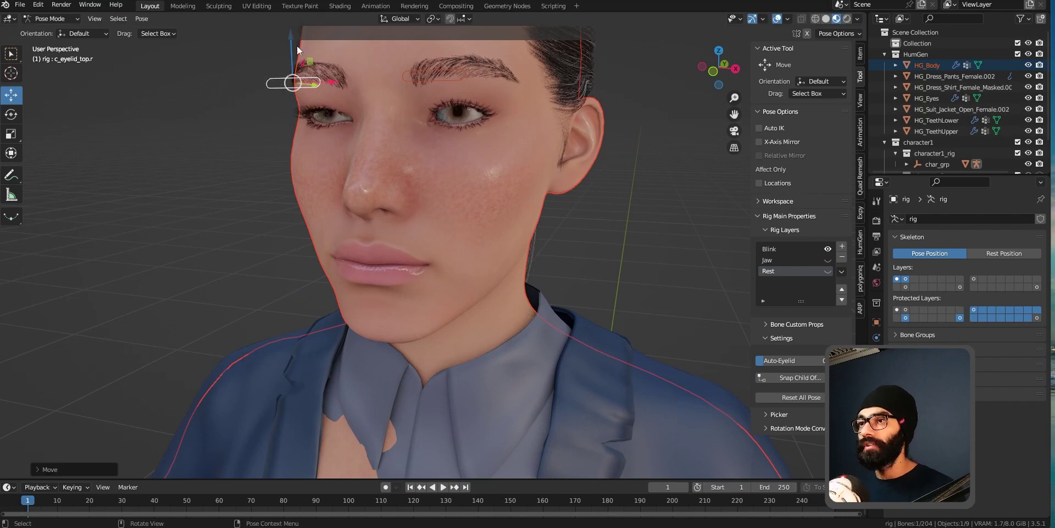
key(g)
click(292, 39)
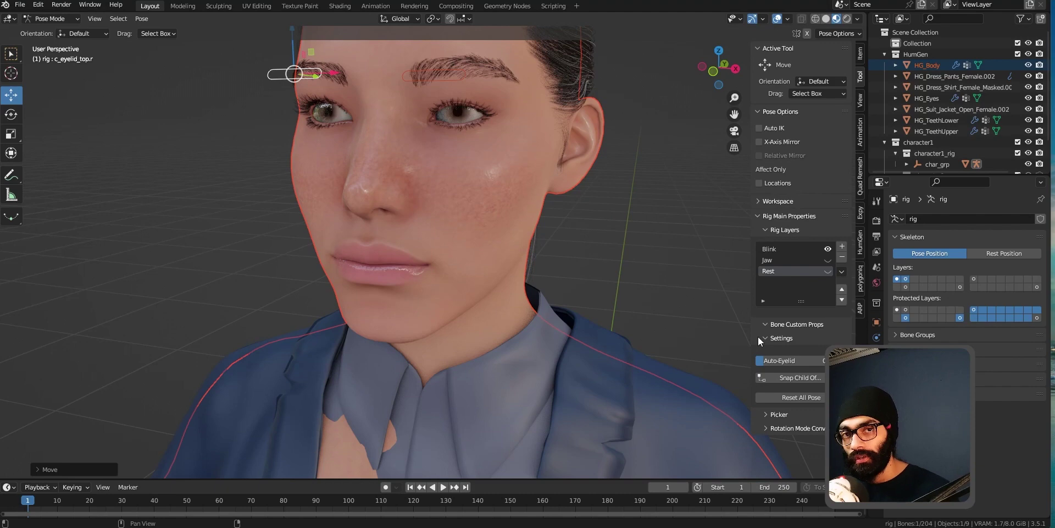
Check the opened eye from the front orthographic view and show the eyelid bone's transform values
scroll(471, 180, down, 5)
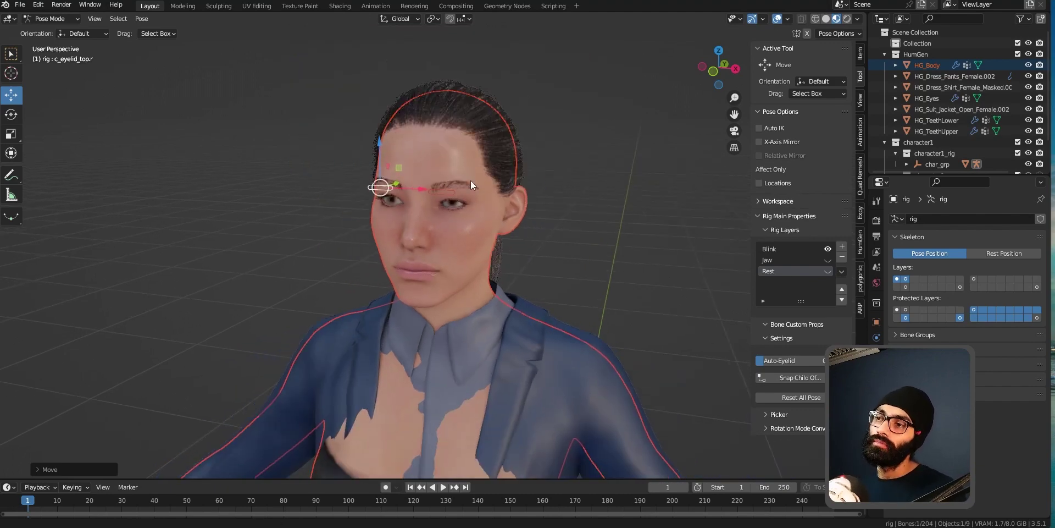
key(KP_1)
mouse_move(525, 332)
middle_down()
mouse_move(470, 324)
mouse_move(598, 326)
mouse_move(475, 208)
middle_up()
key(KP_1)
shift+middle_drag(520, 305, 558, 215)
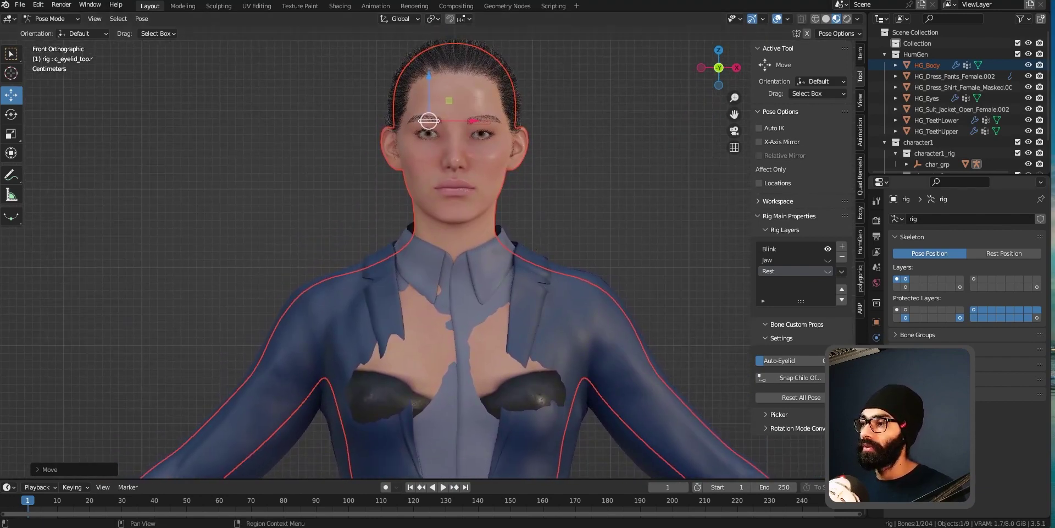
click(876, 352)
middle_drag(502, 348, 440, 344)
key(KP_1)
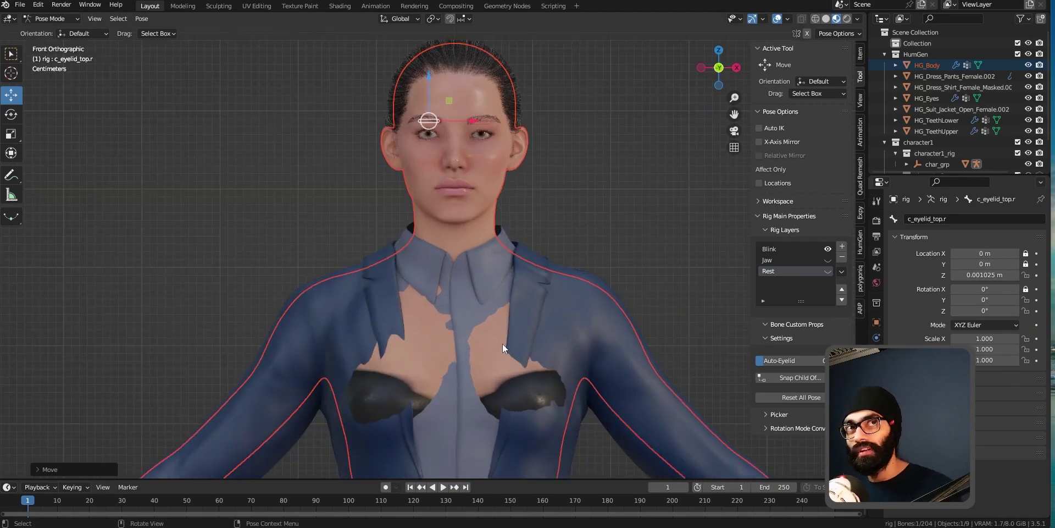
Orbit from profile to three-quarter views to review the whole rigged character
mouse_move(496, 338)
middle_down()
mouse_move(496, 252)
mouse_move(470, 293)
middle_up()
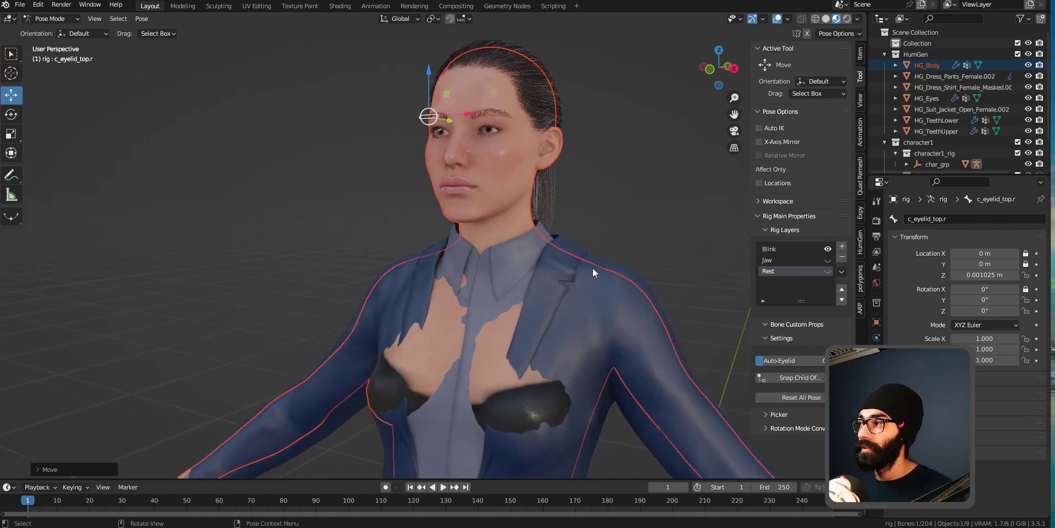
mouse_move(618, 295)
middle_down()
mouse_move(537, 219)
mouse_move(456, 245)
mouse_move(543, 285)
mouse_move(490, 202)
mouse_move(549, 246)
middle_up()
middle_drag(502, 305, 503, 245)
scroll(503, 226, up, 3)
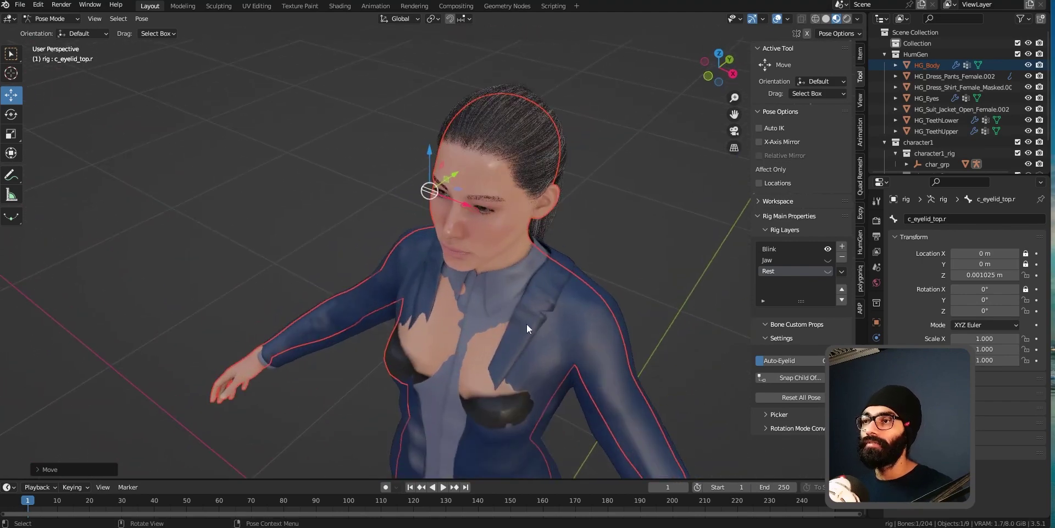
key(KP_1)
scroll(514, 275, down, 5)
mouse_move(519, 228)
middle_down()
mouse_move(334, 282)
mouse_move(394, 290)
middle_up()
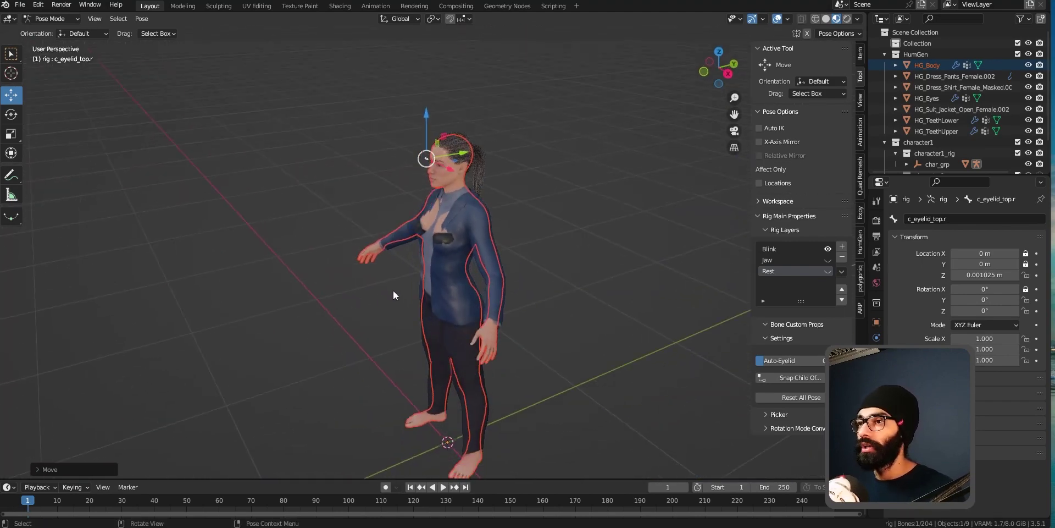
key(alt+Tab)
key(alt+Tab)
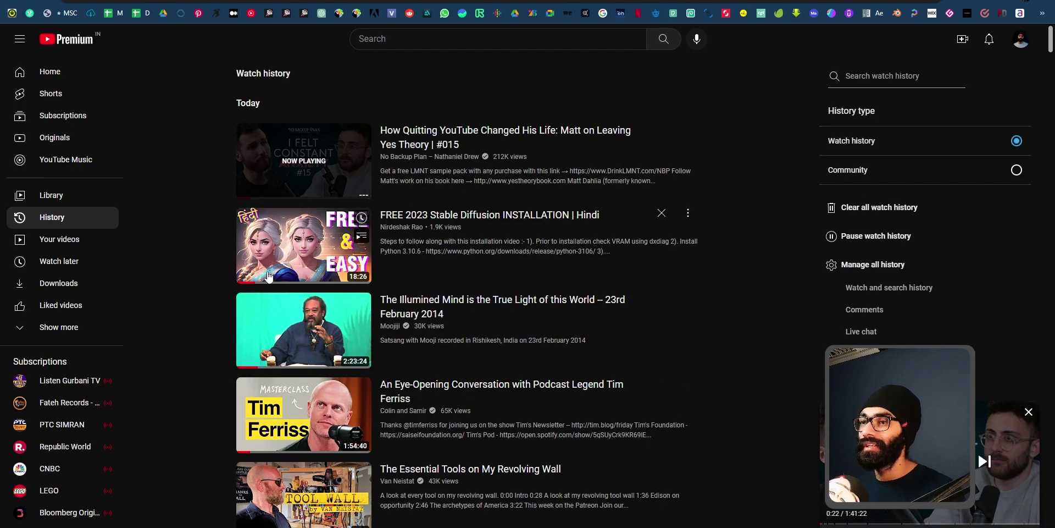
Play 'FREE 2023 Stable Diffusion INSTALLATION | Hindi' from watch history and pause it
click(279, 250)
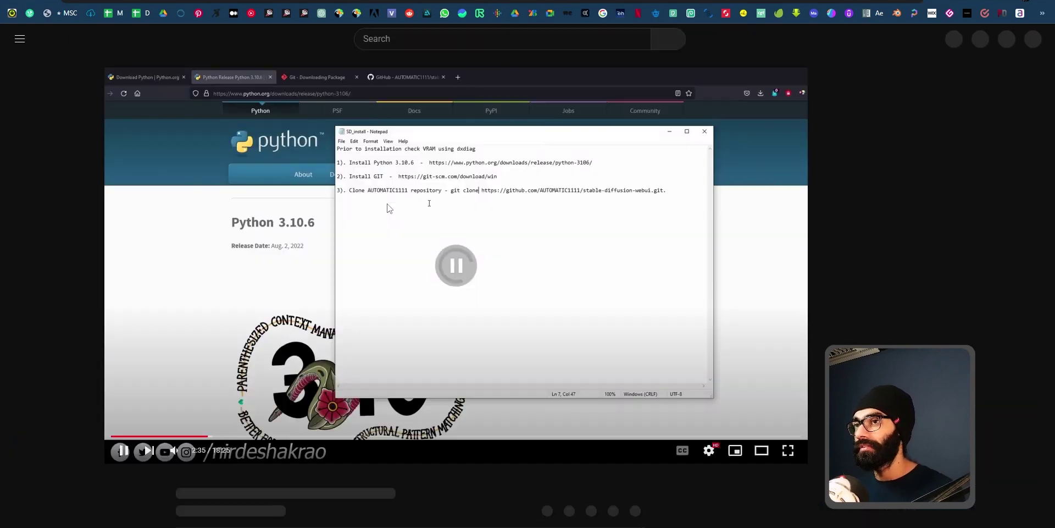
click(387, 203)
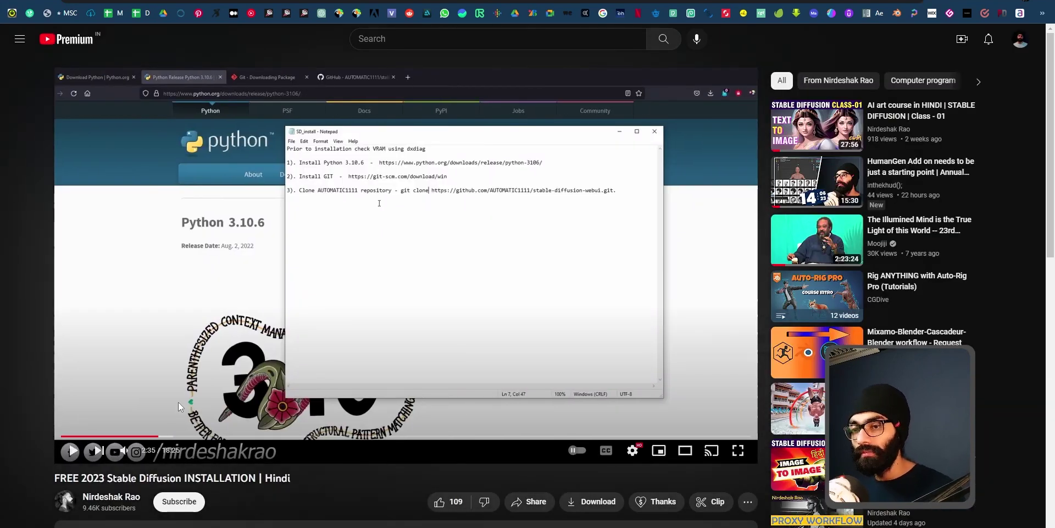
scroll(273, 496, down, 2)
scroll(274, 493, down, 1)
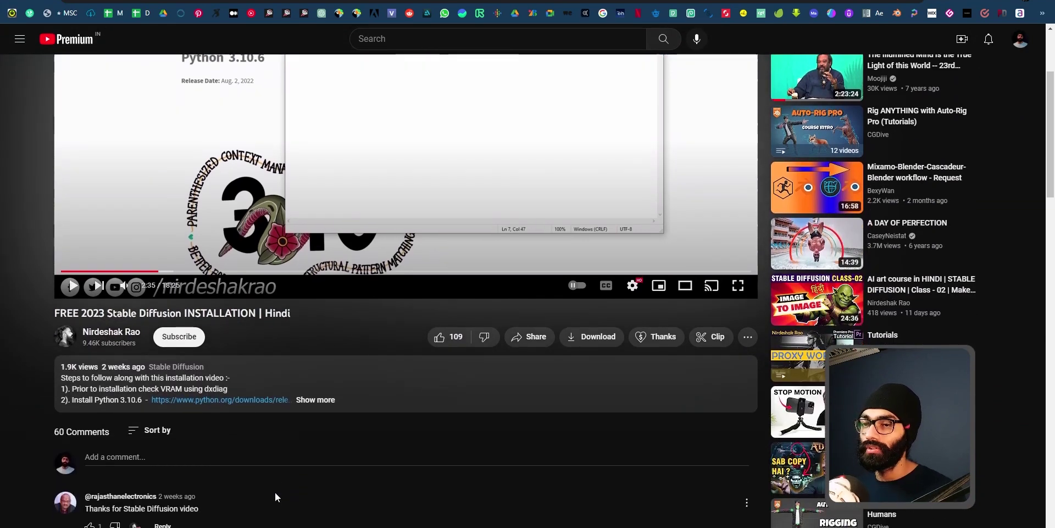
Expand the video description and skip the video ahead to 11:33
click(332, 400)
scroll(338, 428, up, 3)
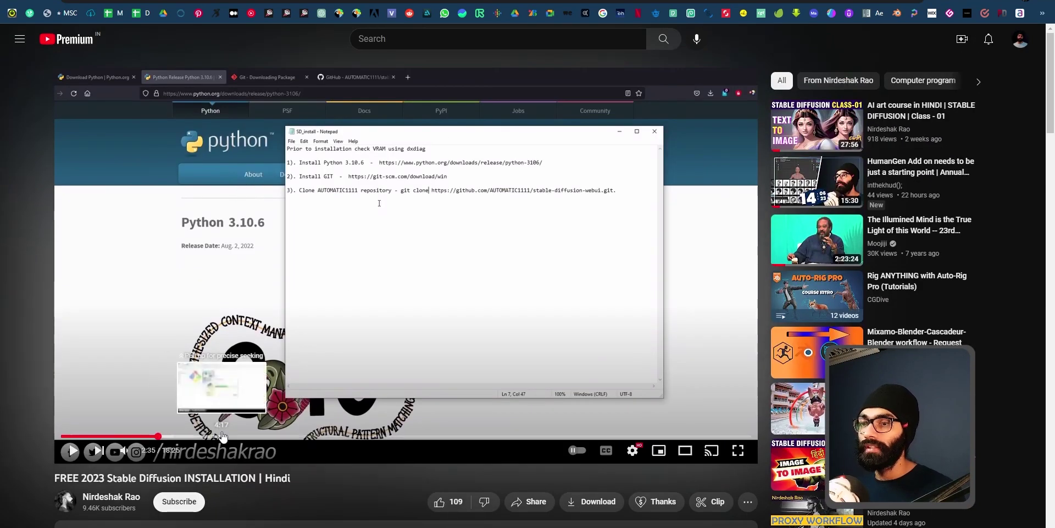
click(295, 437)
drag(295, 437, 494, 437)
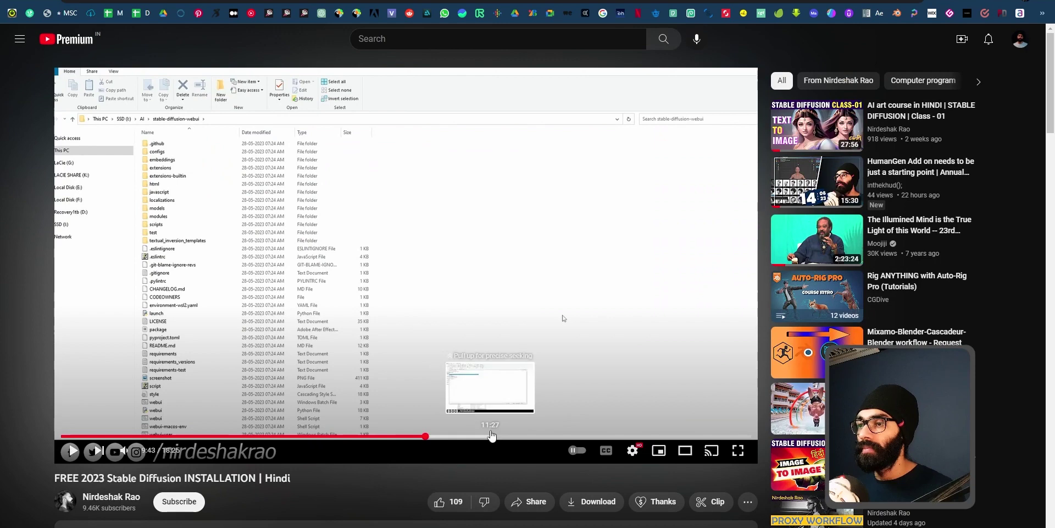
key(super+e)
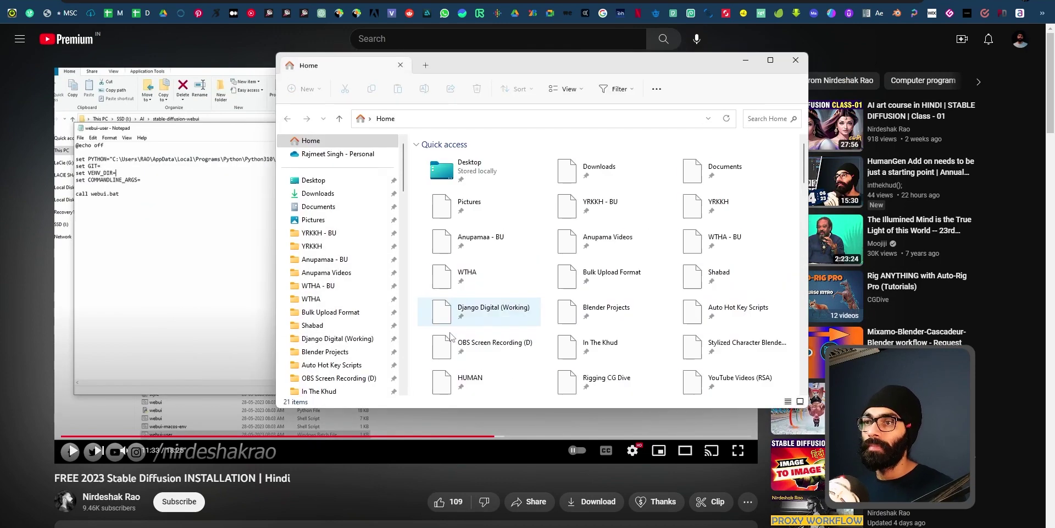
Go to STABLE DIFFUSION and open its stable-diffusion-webui folder
scroll(351, 340, down, 1)
scroll(351, 343, down, 1)
scroll(351, 343, down, 3)
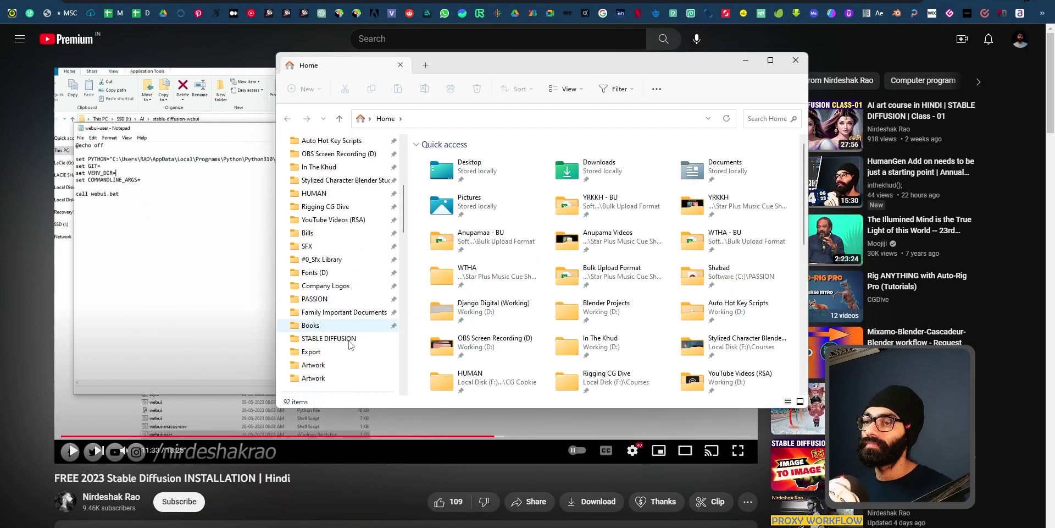
click(346, 338)
click(481, 158)
double_click(482, 159)
Run webui-user.bat from the stable-diffusion-webui folder
scroll(464, 275, down, 3)
scroll(456, 358, down, 3)
double_click(455, 380)
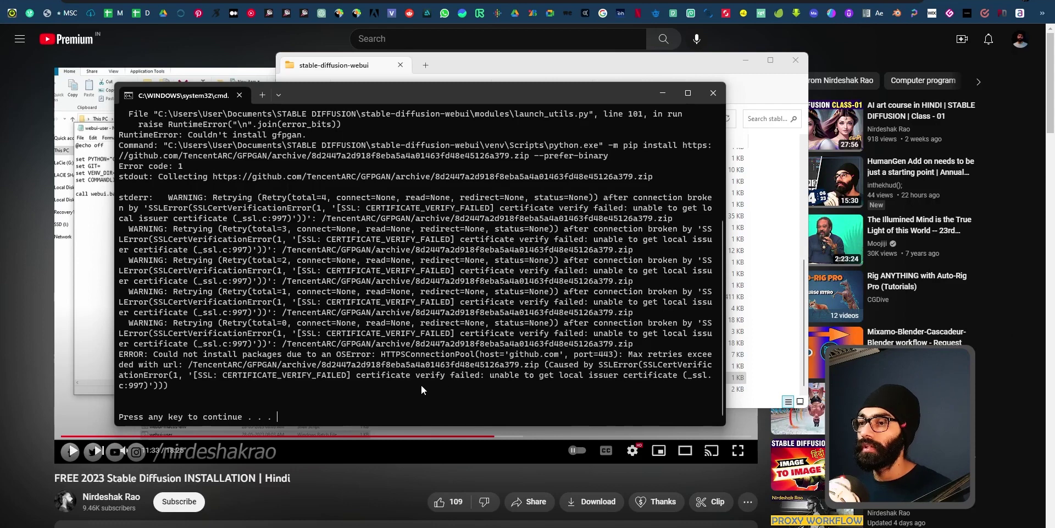
key(alt+Tab)
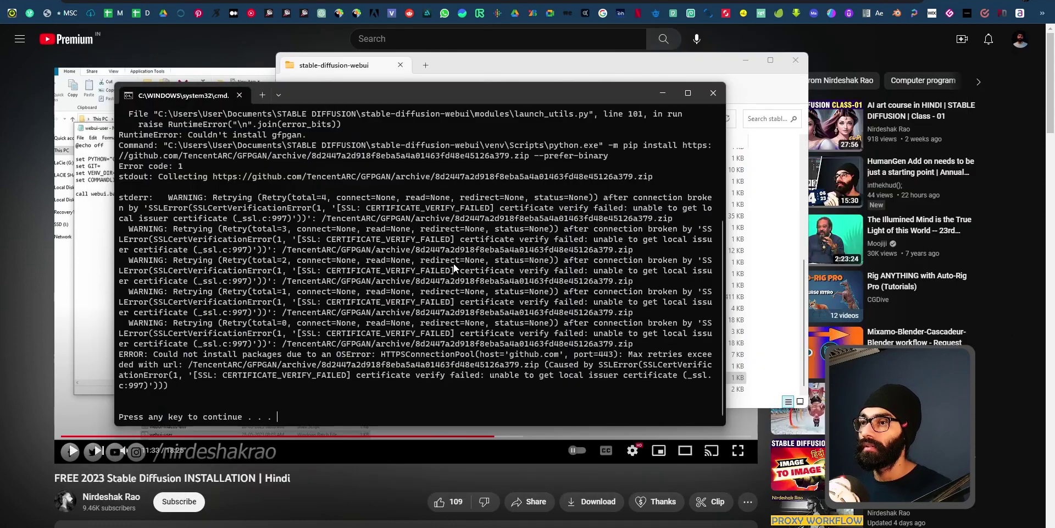